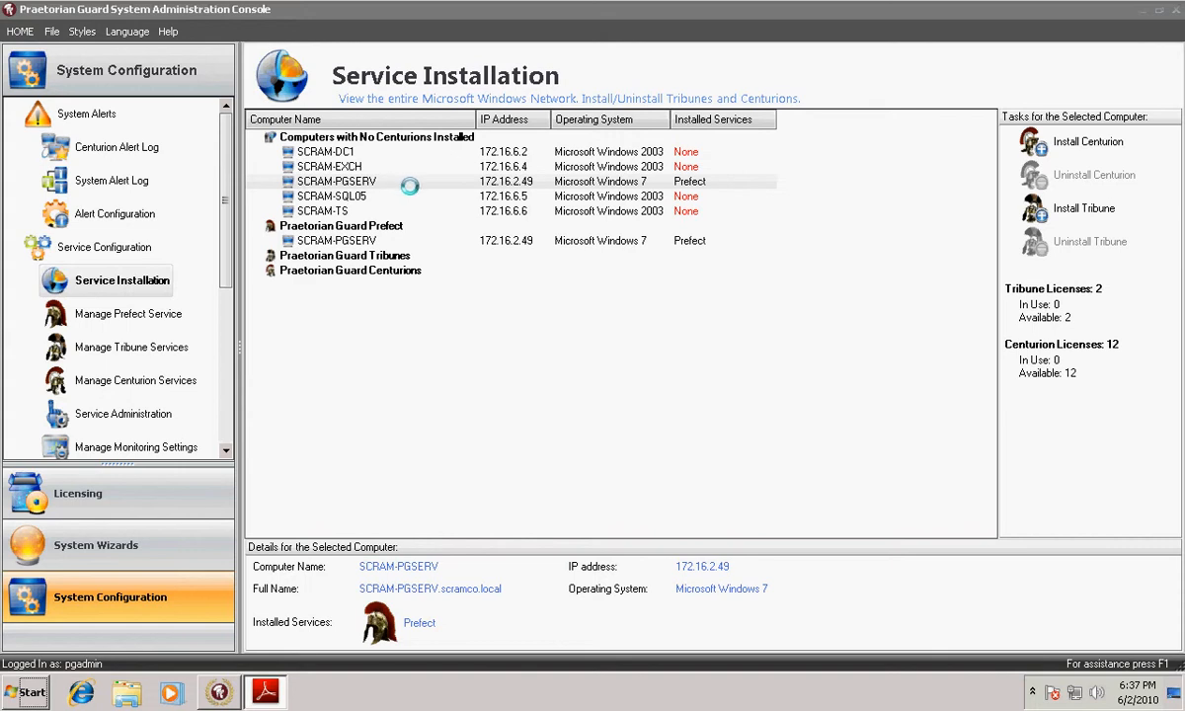
Step: Start a Tribune installation on SCRAM-PGSERV and test the connection using the current Windows credentials
{"action": "left_click", "coordinate": [1096, 210]}
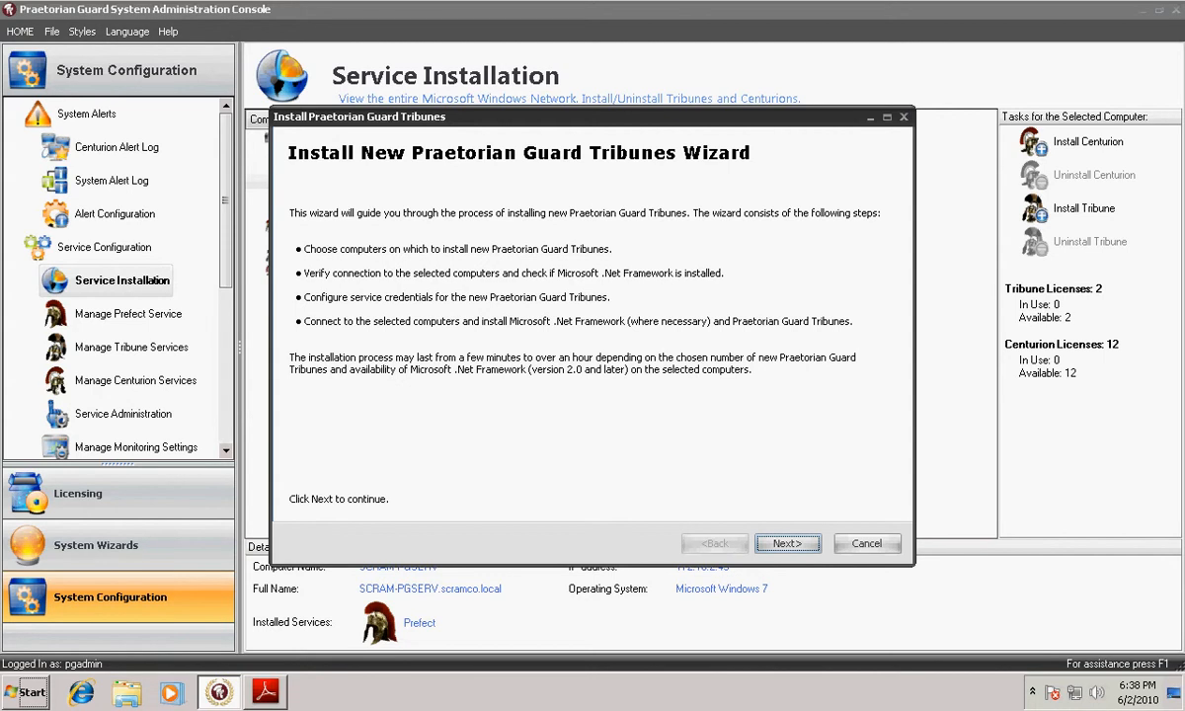
{"action": "left_click", "coordinate": [787, 543]}
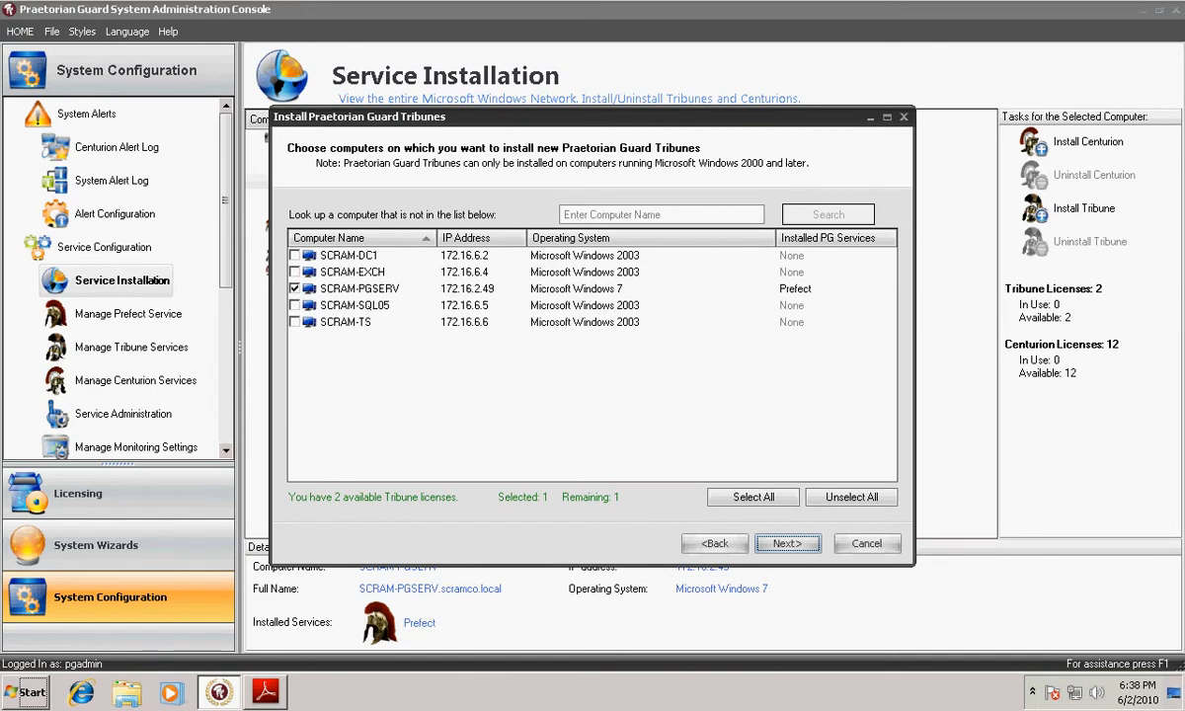
{"action": "left_click", "coordinate": [787, 543]}
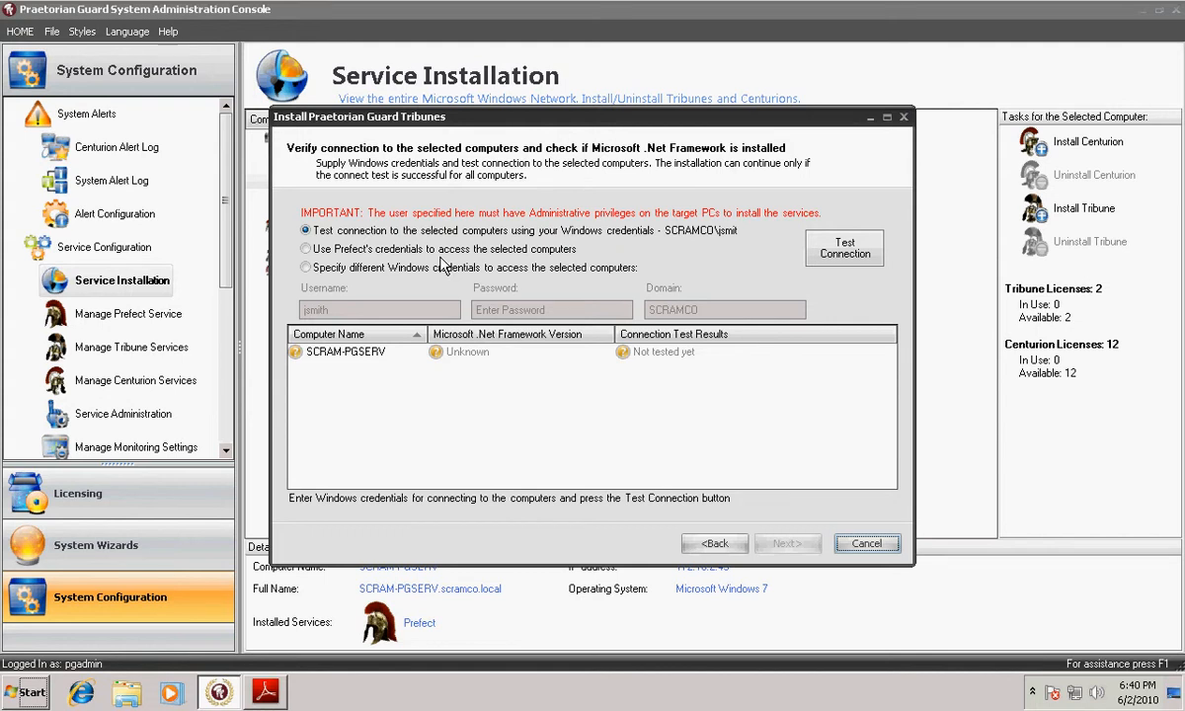
{"action": "left_click", "coordinate": [844, 247]}
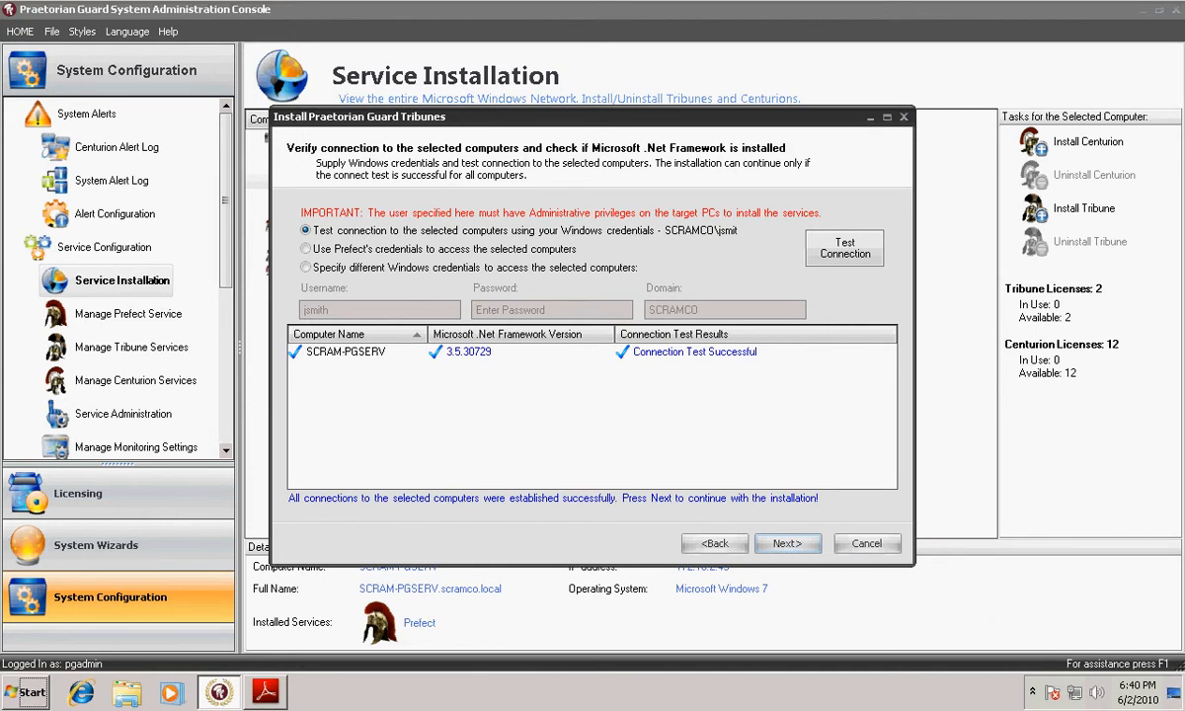
Step: Carry out the Tribune installation on SCRAM-PGSERV and finish the wizard
{"action": "left_click", "coordinate": [787, 543]}
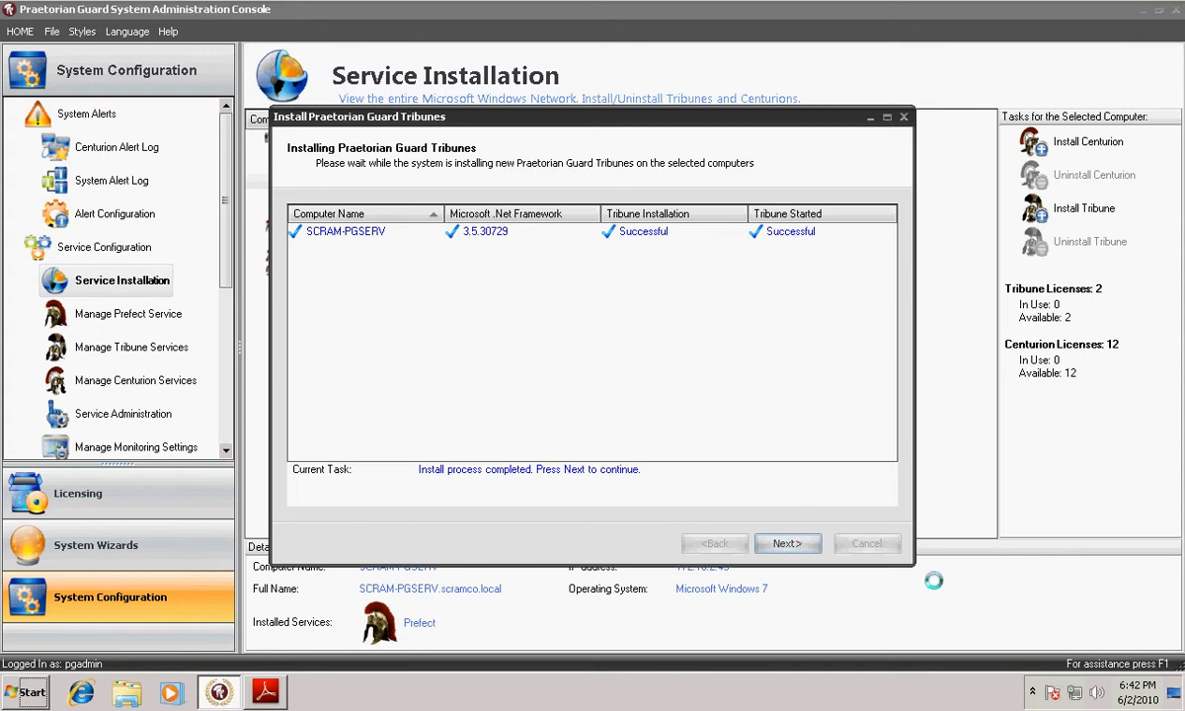
{"action": "left_click", "coordinate": [787, 543]}
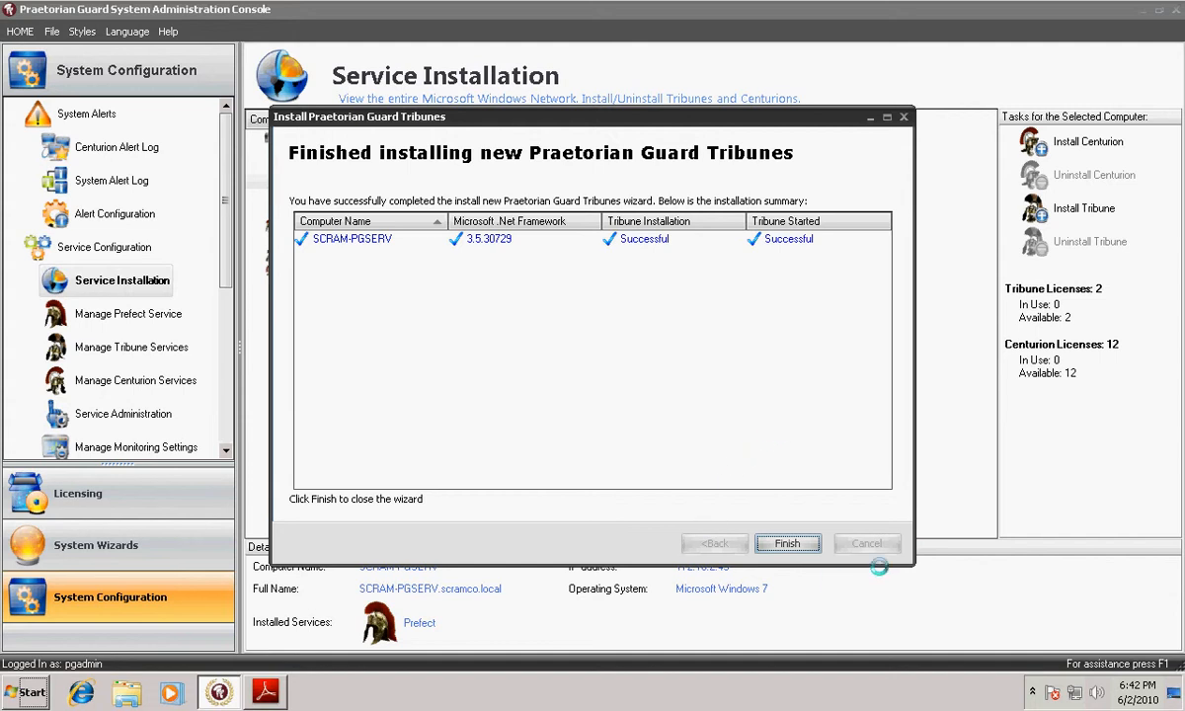
{"action": "left_click", "coordinate": [787, 543]}
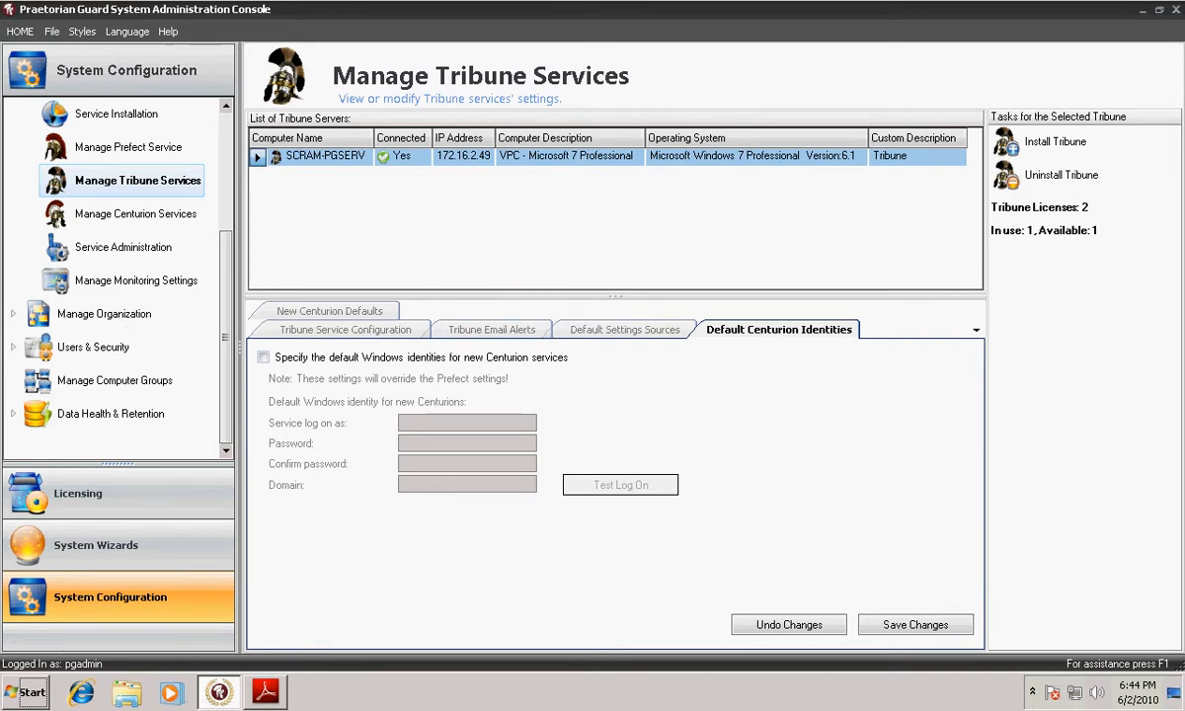
Step: Start a new company under Manage Organization and name it SCRAM CO
{"action": "left_click", "coordinate": [140, 314]}
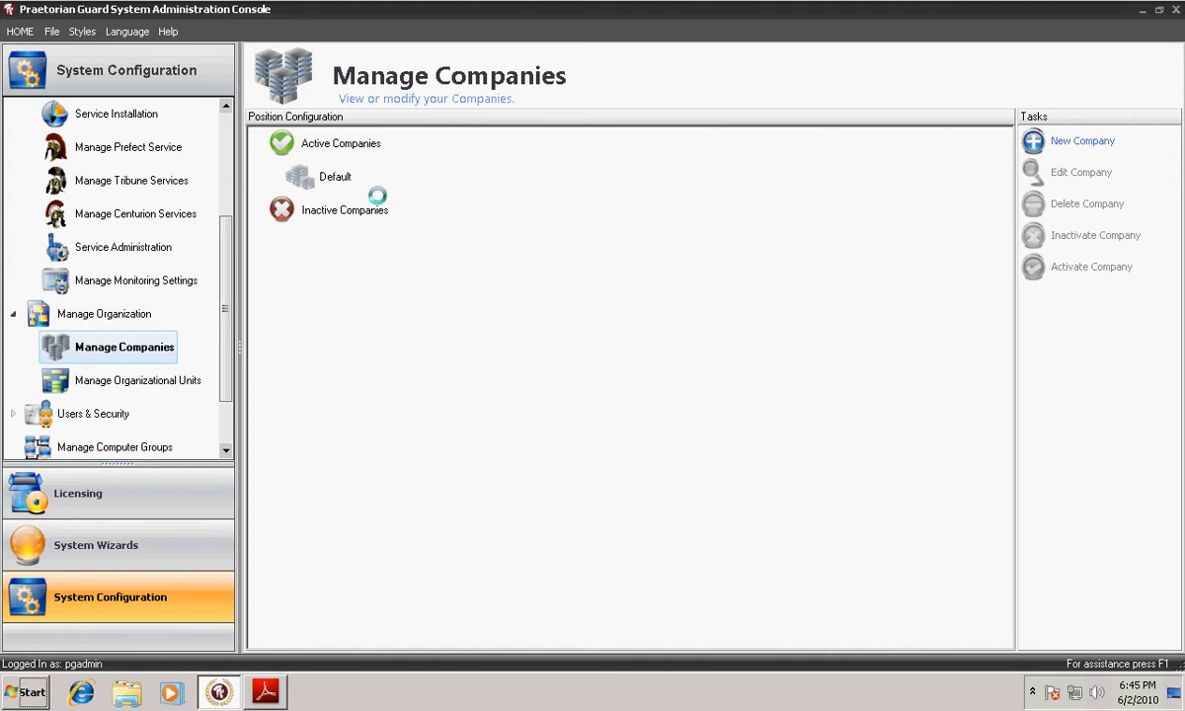
{"action": "left_click", "coordinate": [1082, 141]}
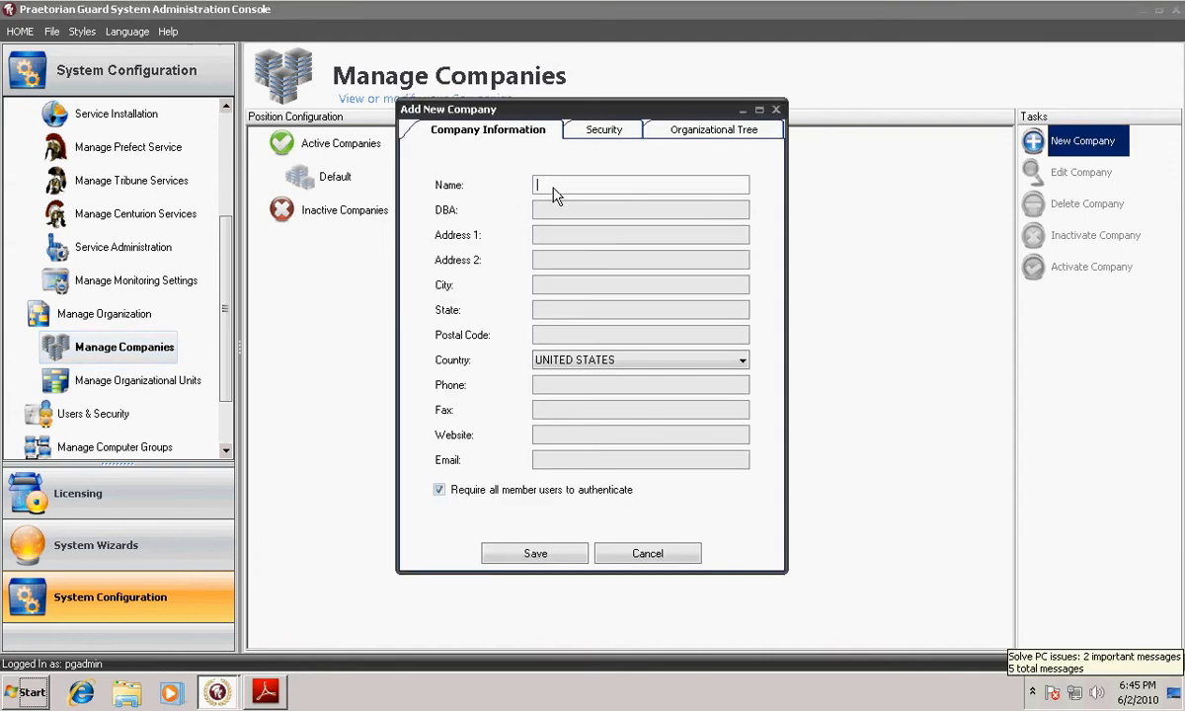
{"action": "type", "text": "CRAM CO"}
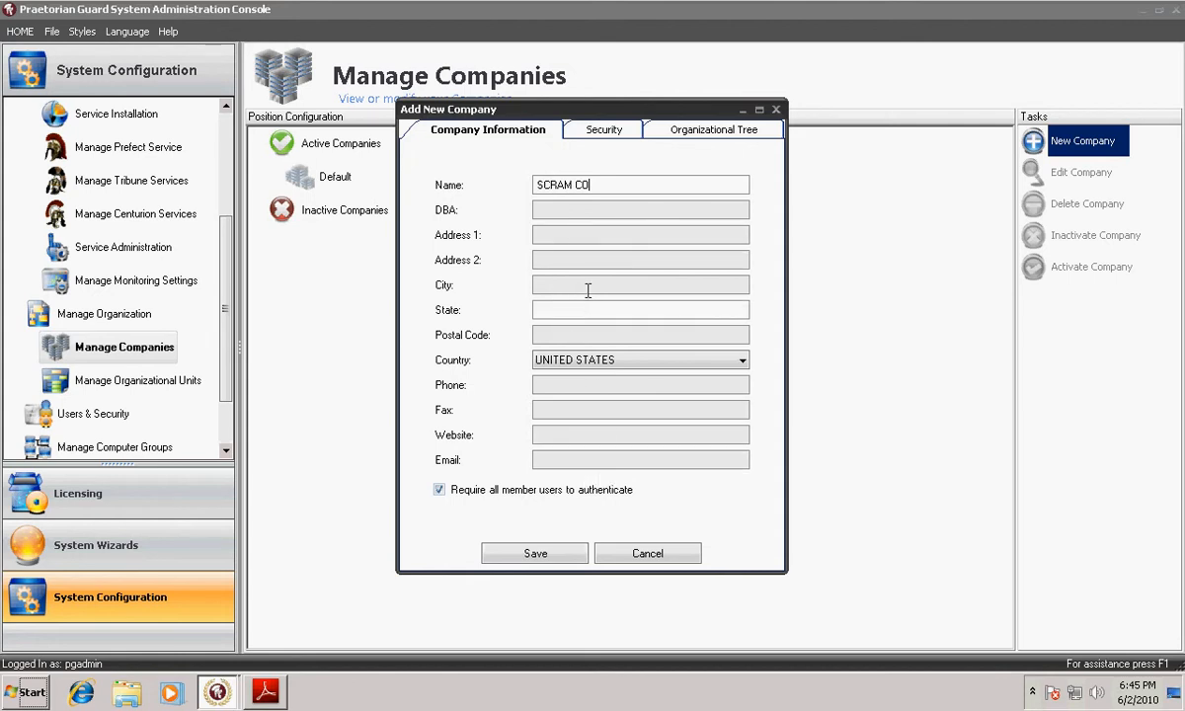
Step: Make the SCRAMCO domain user an administrative user of the new company
{"action": "left_click", "coordinate": [604, 134]}
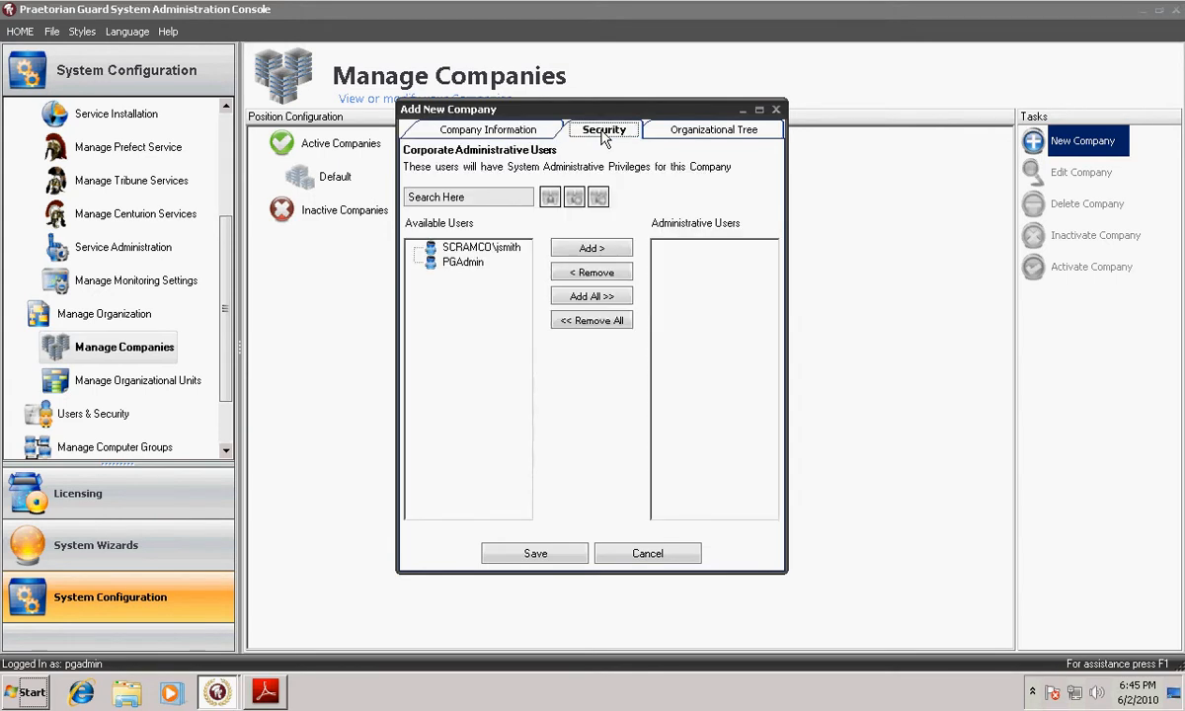
{"action": "left_click", "coordinate": [499, 252]}
{"action": "left_click", "coordinate": [599, 251]}
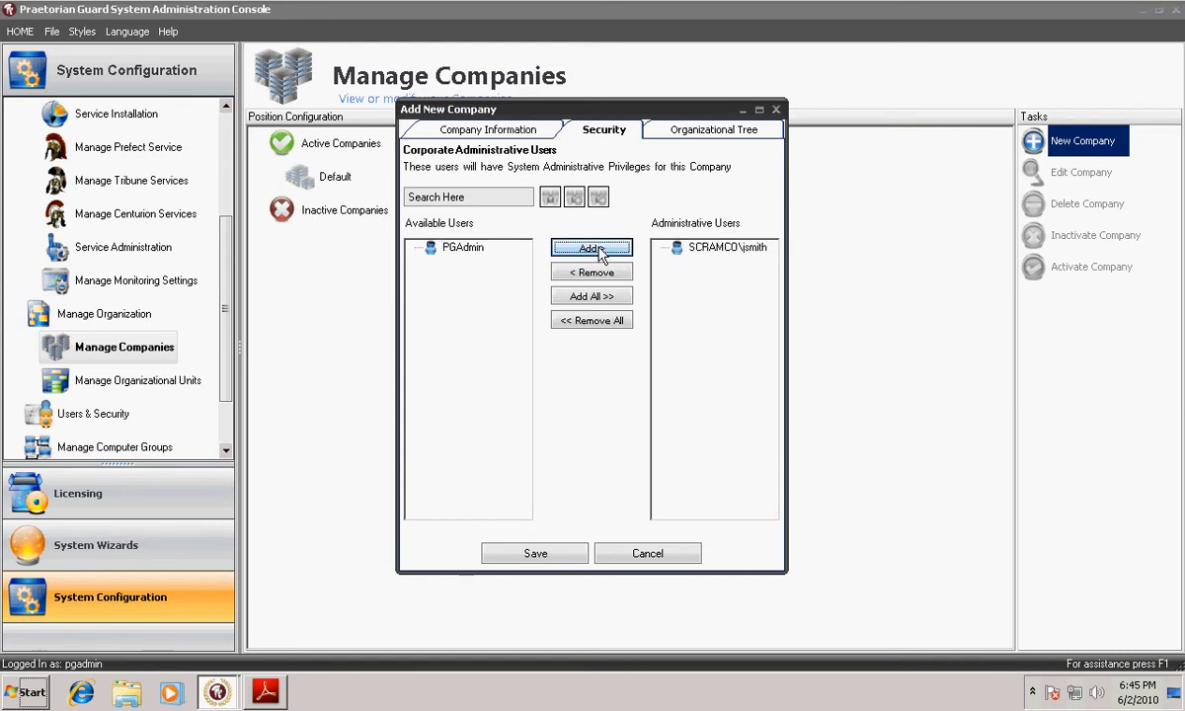
Step: Add a unit level named Divisions with the Alliance icon to the company's organizational tree
{"action": "left_click", "coordinate": [646, 128]}
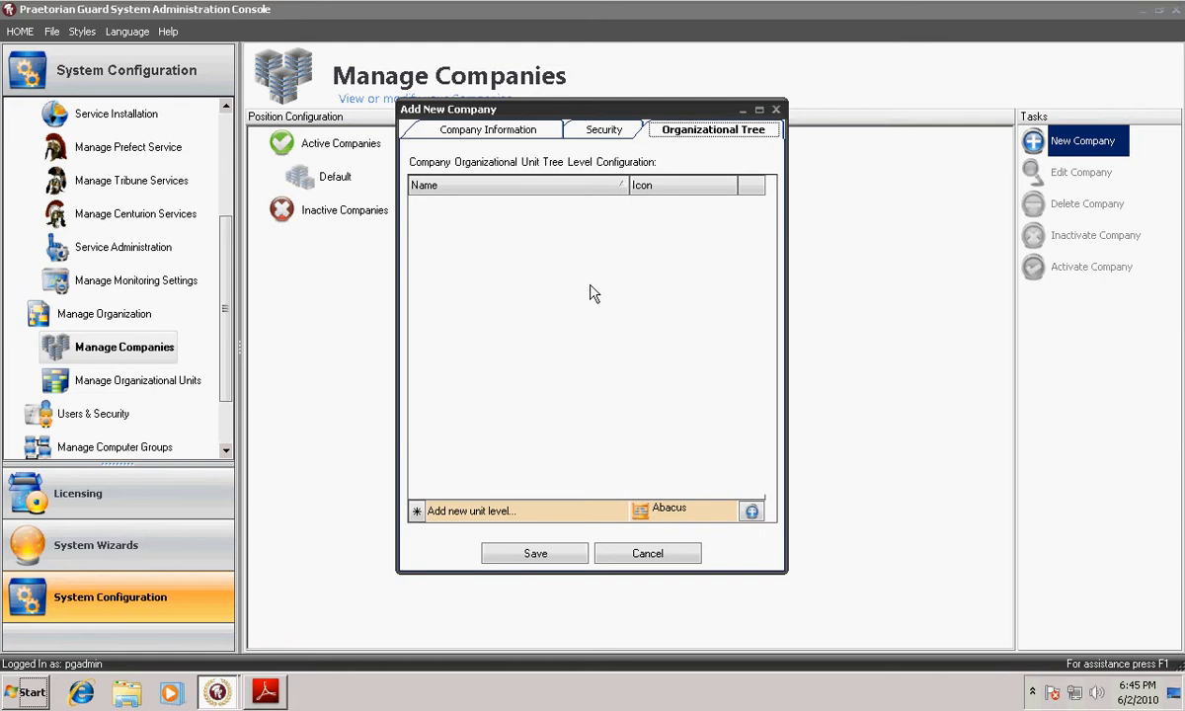
{"action": "left_click", "coordinate": [666, 515]}
{"action": "left_click", "coordinate": [508, 516]}
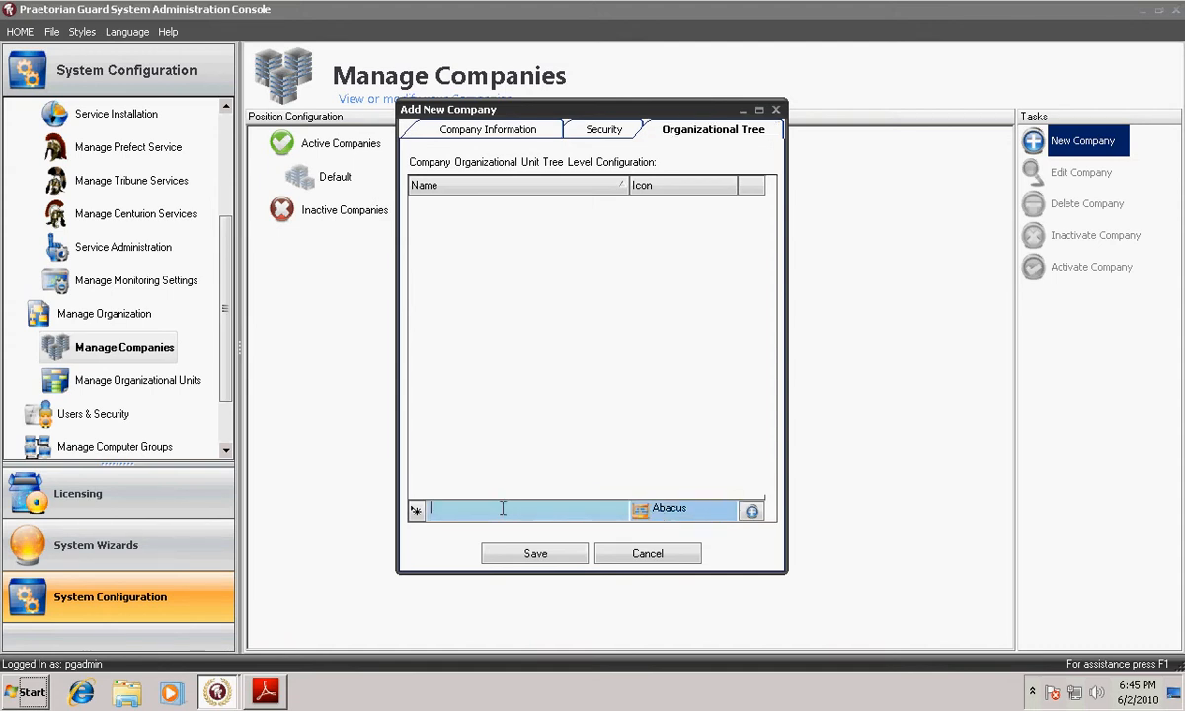
{"action": "type", "text": "Divisions"}
{"action": "left_click", "coordinate": [730, 511]}
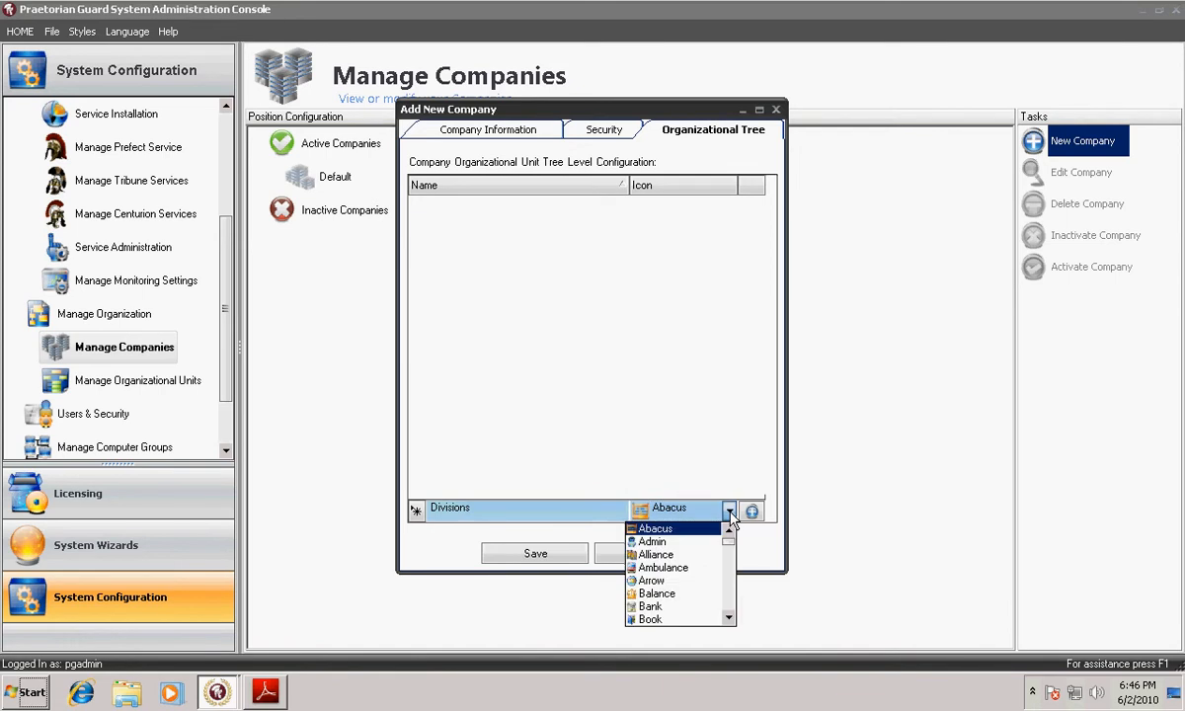
{"action": "left_click", "coordinate": [668, 559]}
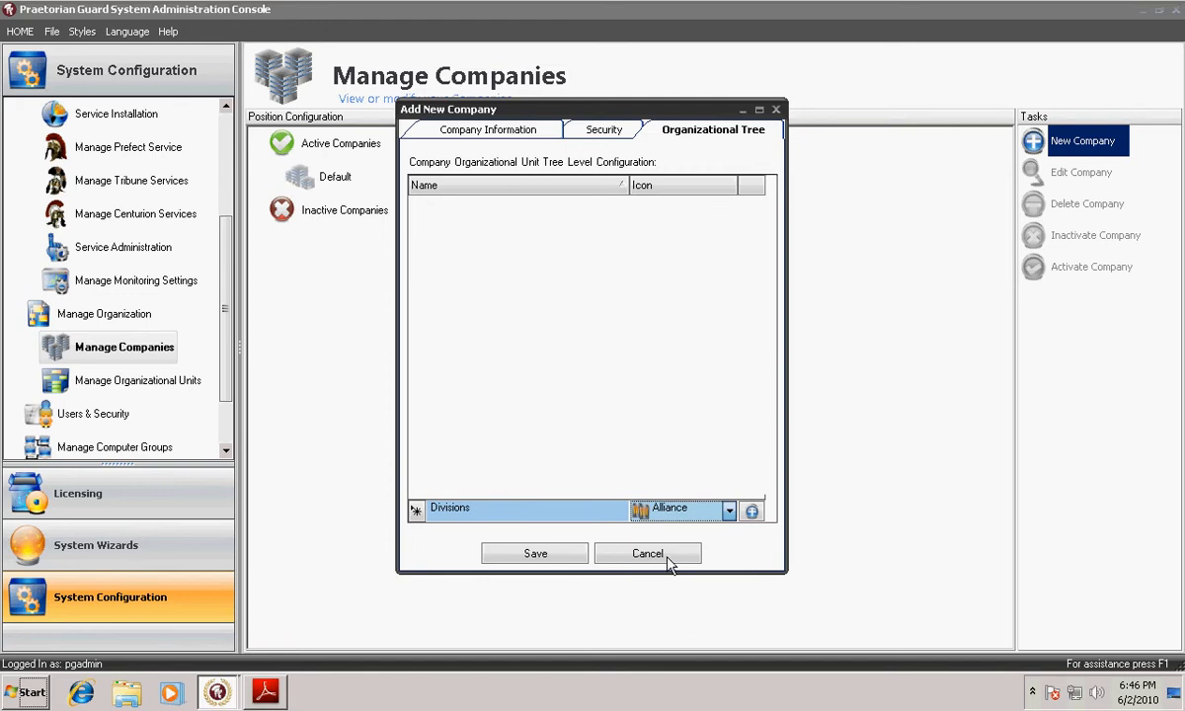
{"action": "left_click", "coordinate": [752, 512]}
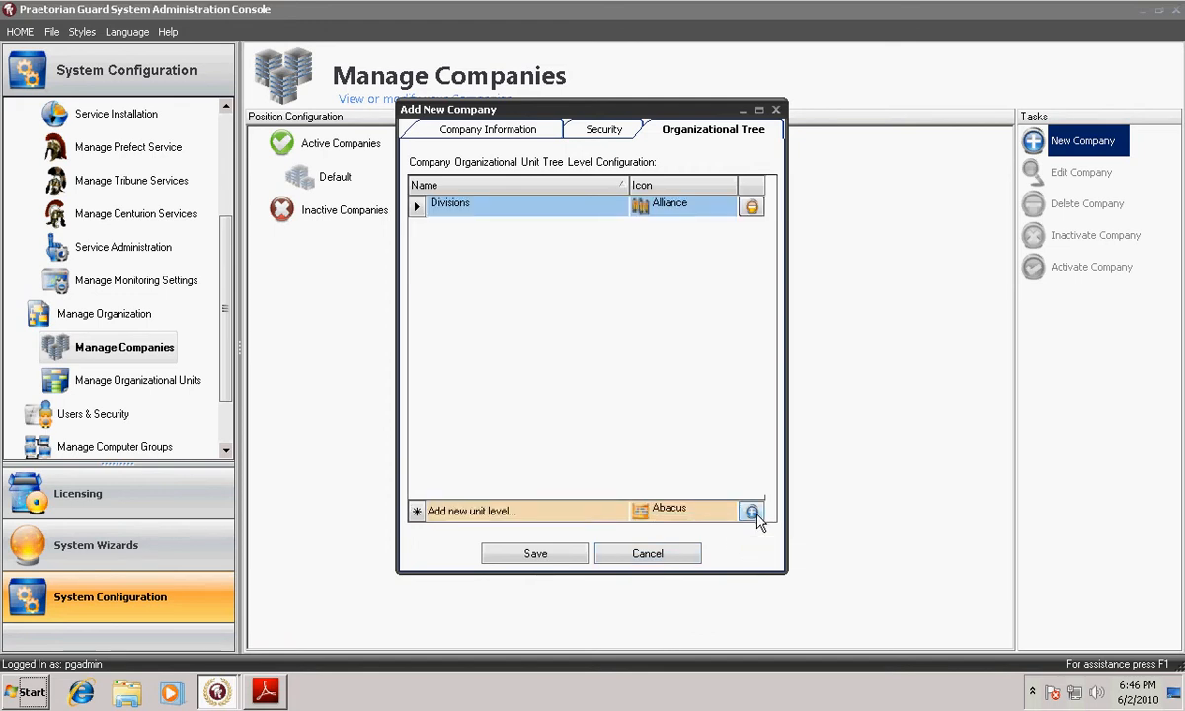
Step: Add a second organizational unit level named Departments with the Class icon
{"action": "left_click", "coordinate": [468, 514]}
{"action": "type", "text": "Departments"}
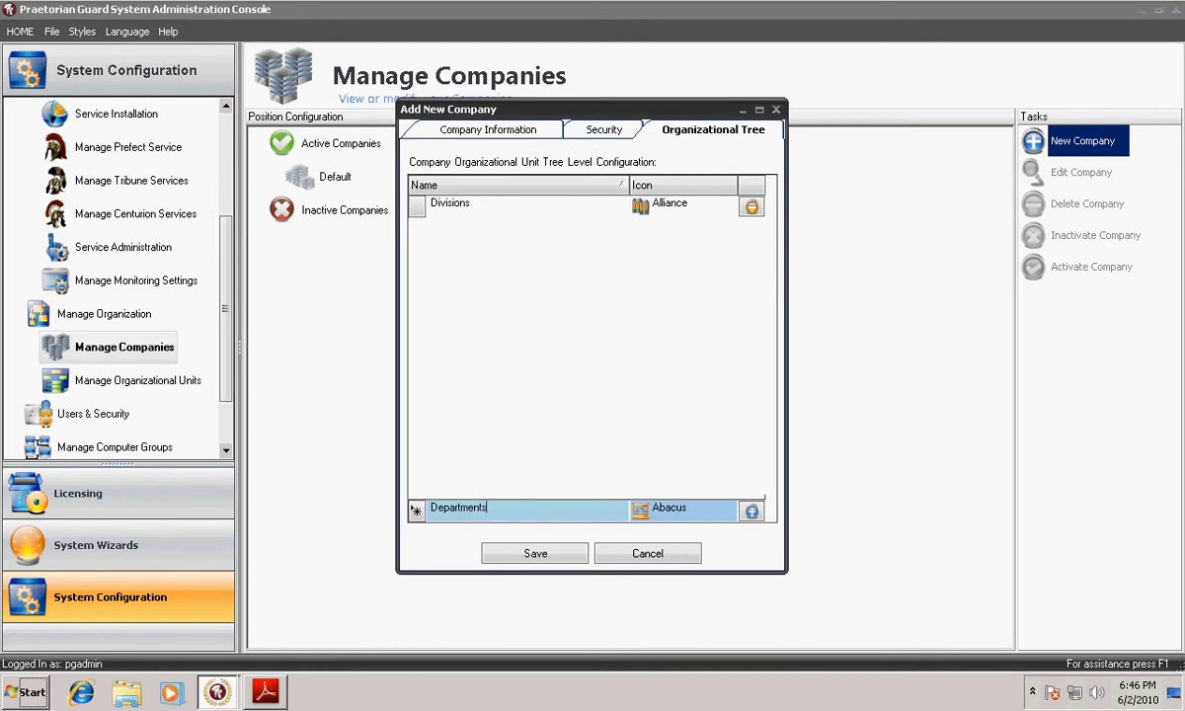
{"action": "left_click", "coordinate": [731, 512]}
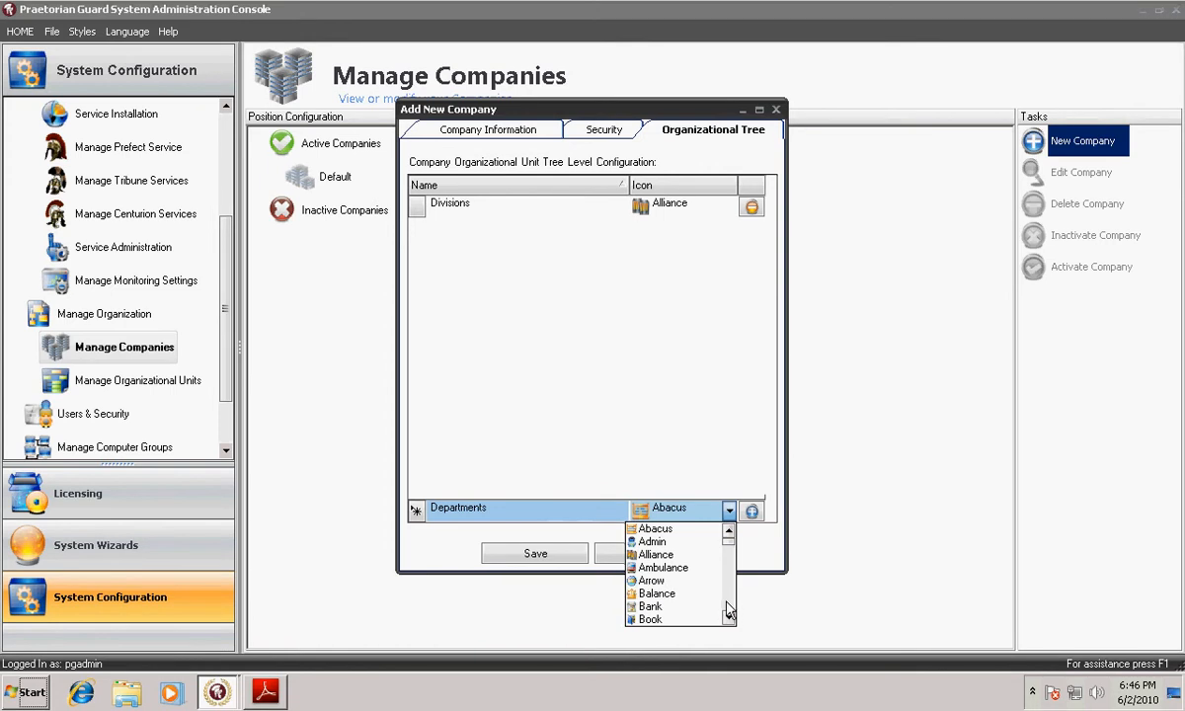
{"action": "scroll", "coordinate": [733, 612], "scroll_direction": "down", "scroll_amount": 2}
{"action": "scroll", "coordinate": [732, 604], "scroll_direction": "down", "scroll_amount": 3}
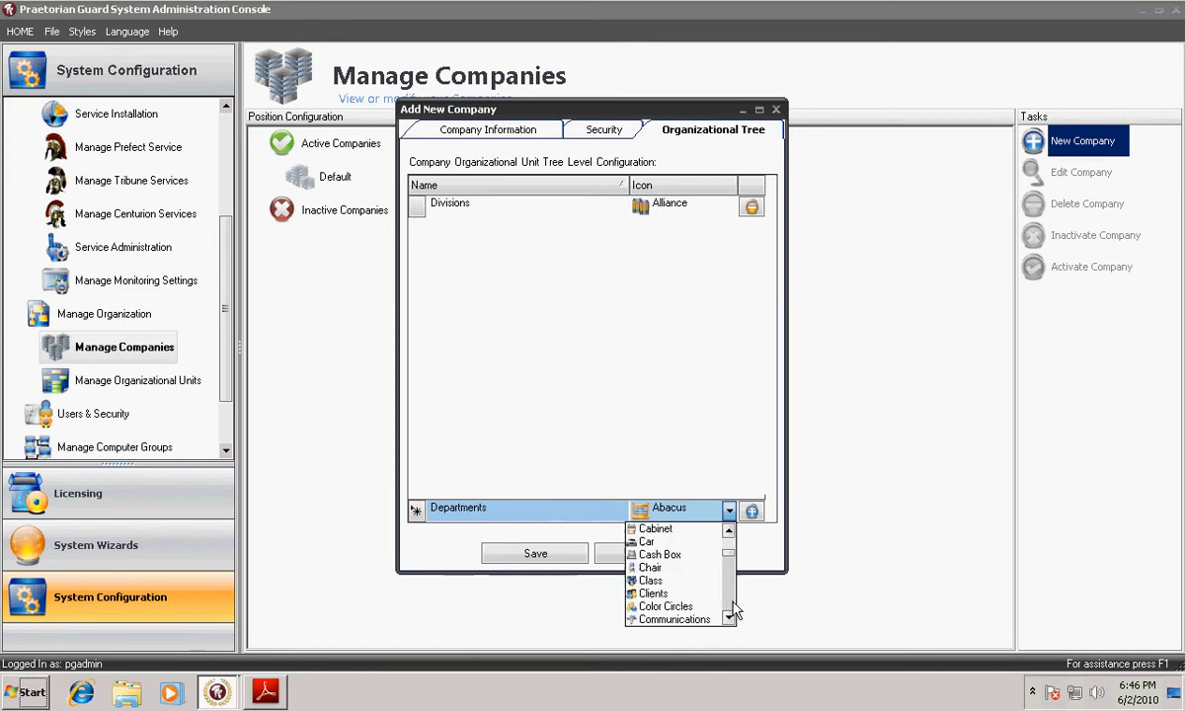
{"action": "left_click", "coordinate": [661, 583]}
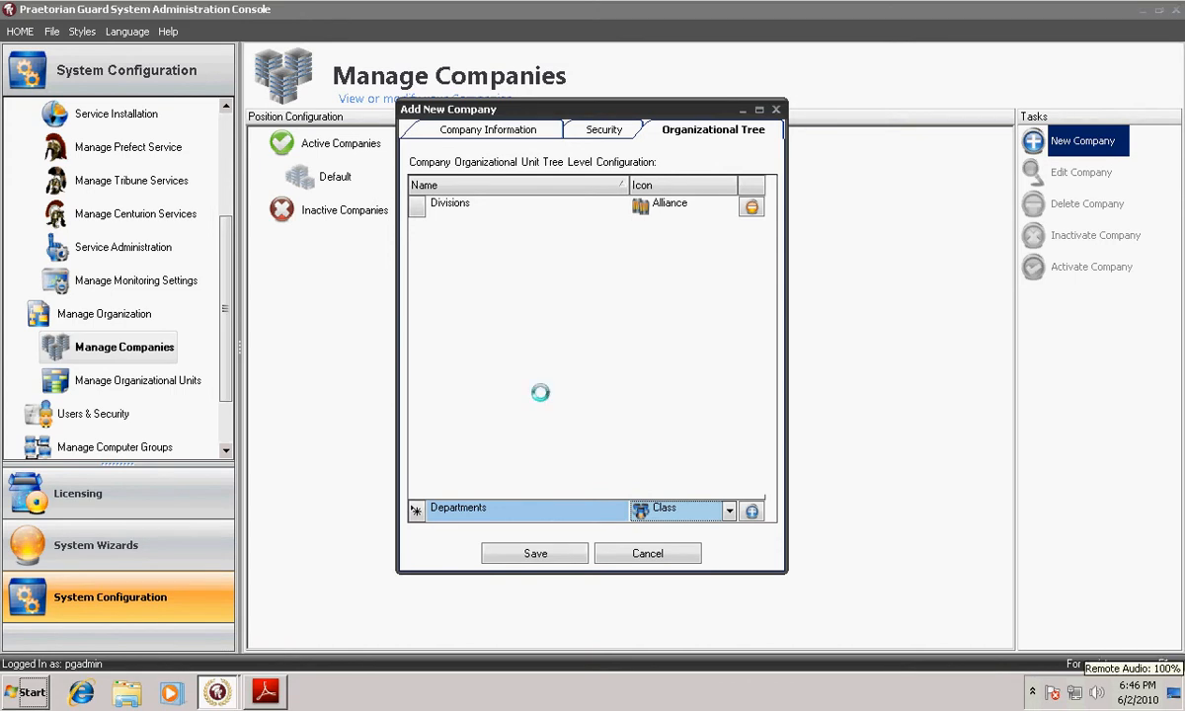
{"action": "left_click", "coordinate": [752, 512]}
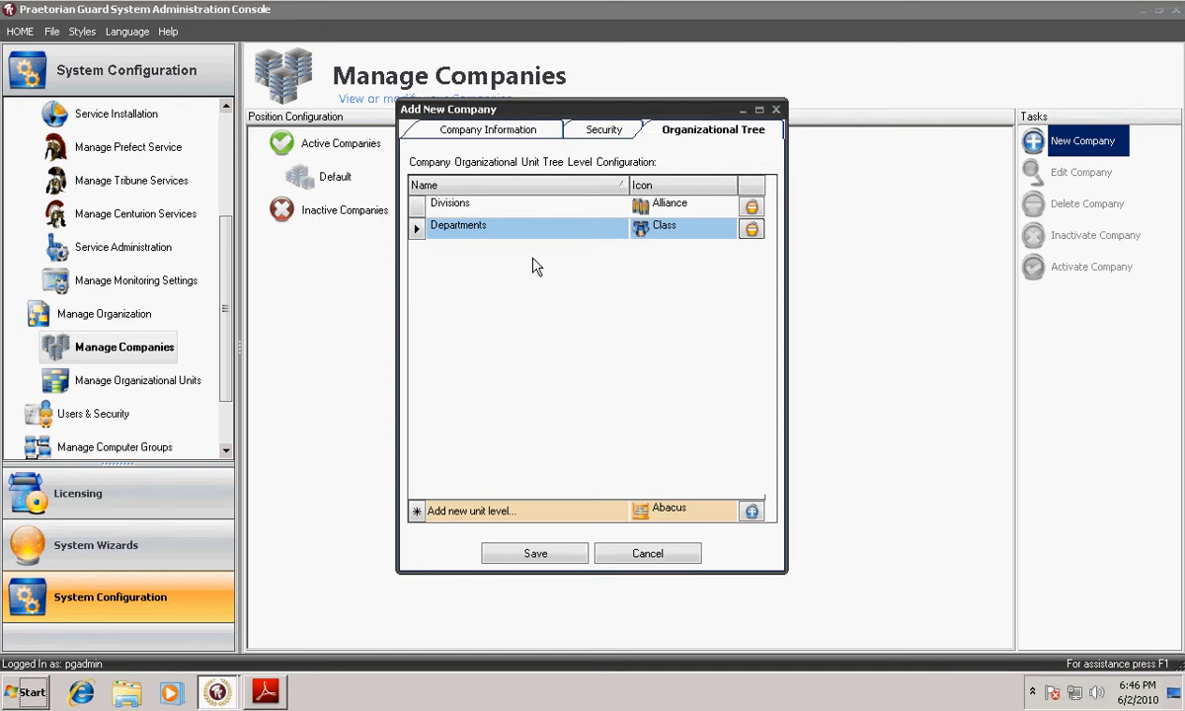
Step: Keep Alliance as the icon of the Divisions level and save the new company
{"action": "left_click", "coordinate": [667, 210]}
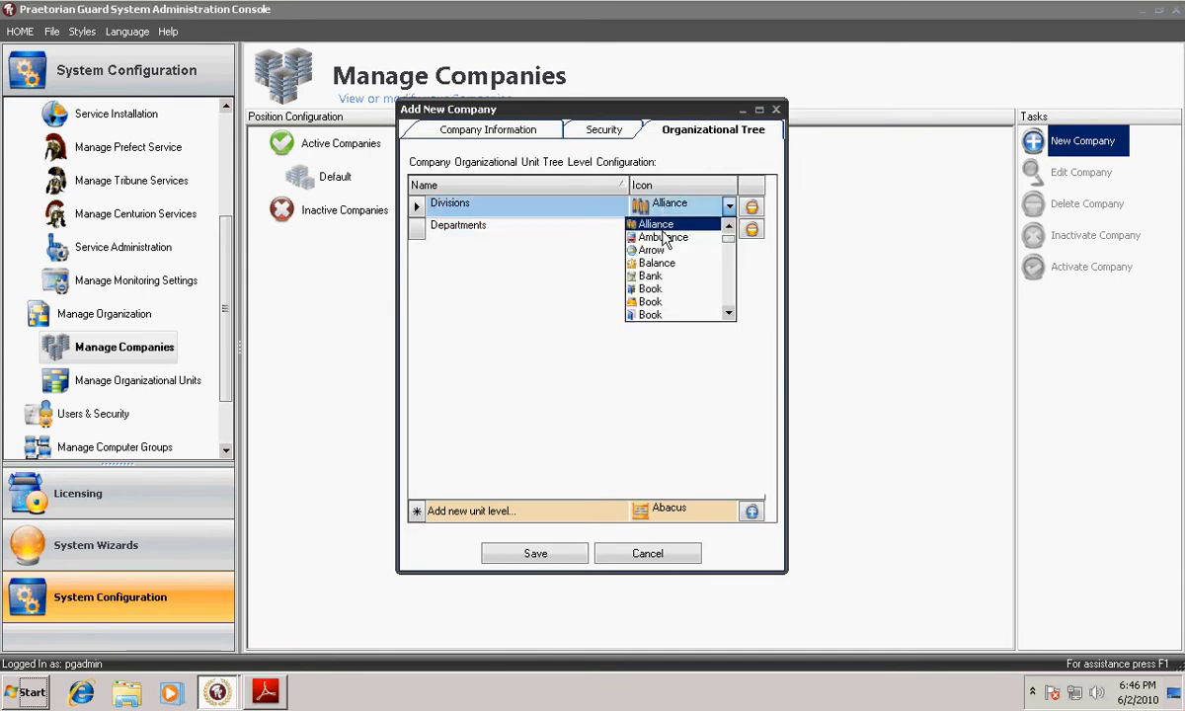
{"action": "left_click", "coordinate": [656, 224]}
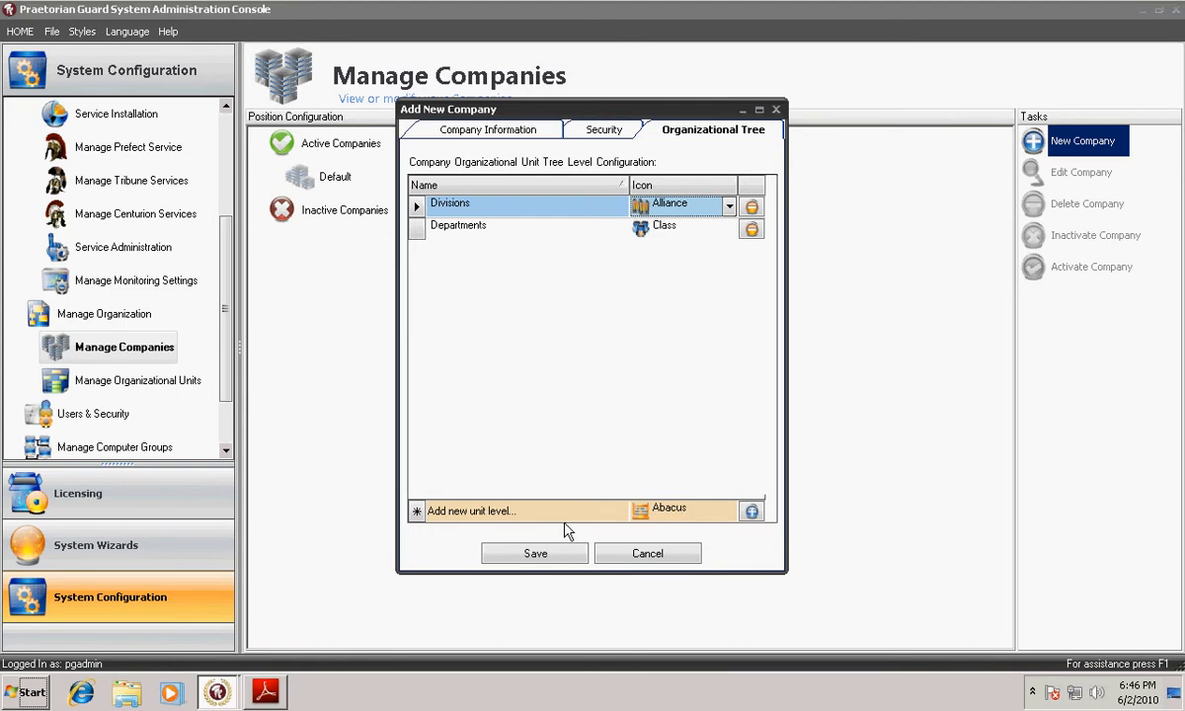
{"action": "left_click", "coordinate": [535, 555]}
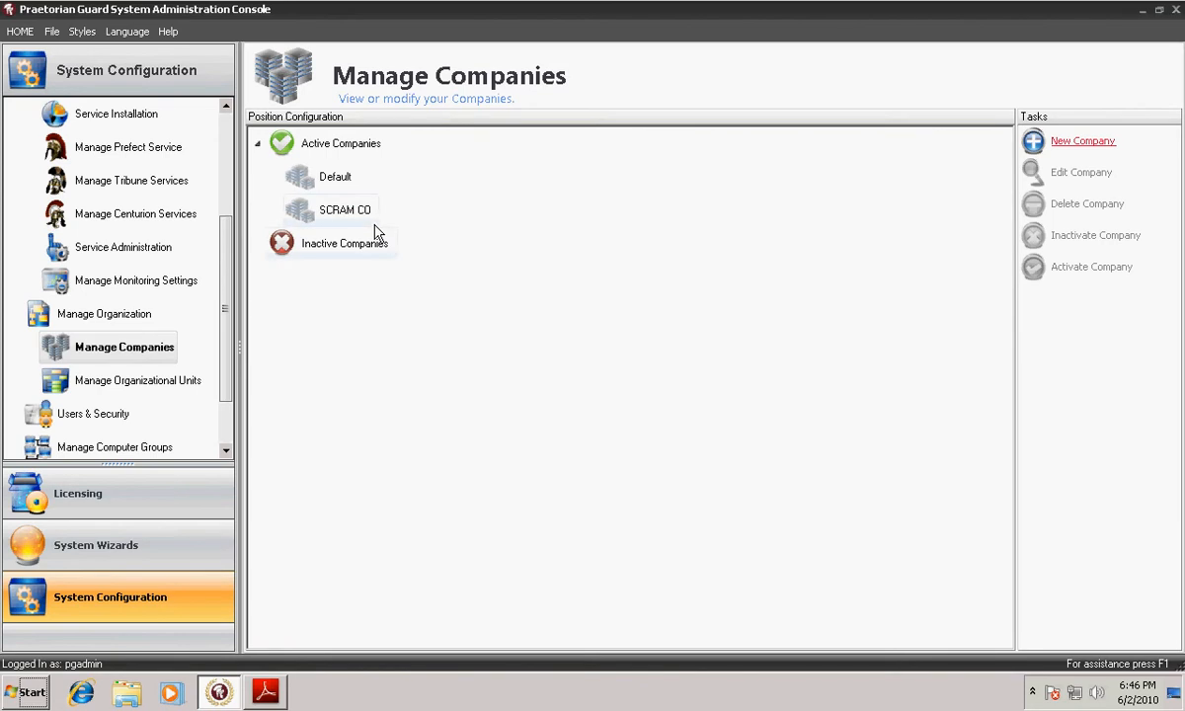
Step: Create and save an organizational unit named zDefault New Items directly under the company SCRAM CO
{"action": "left_click", "coordinate": [166, 383]}
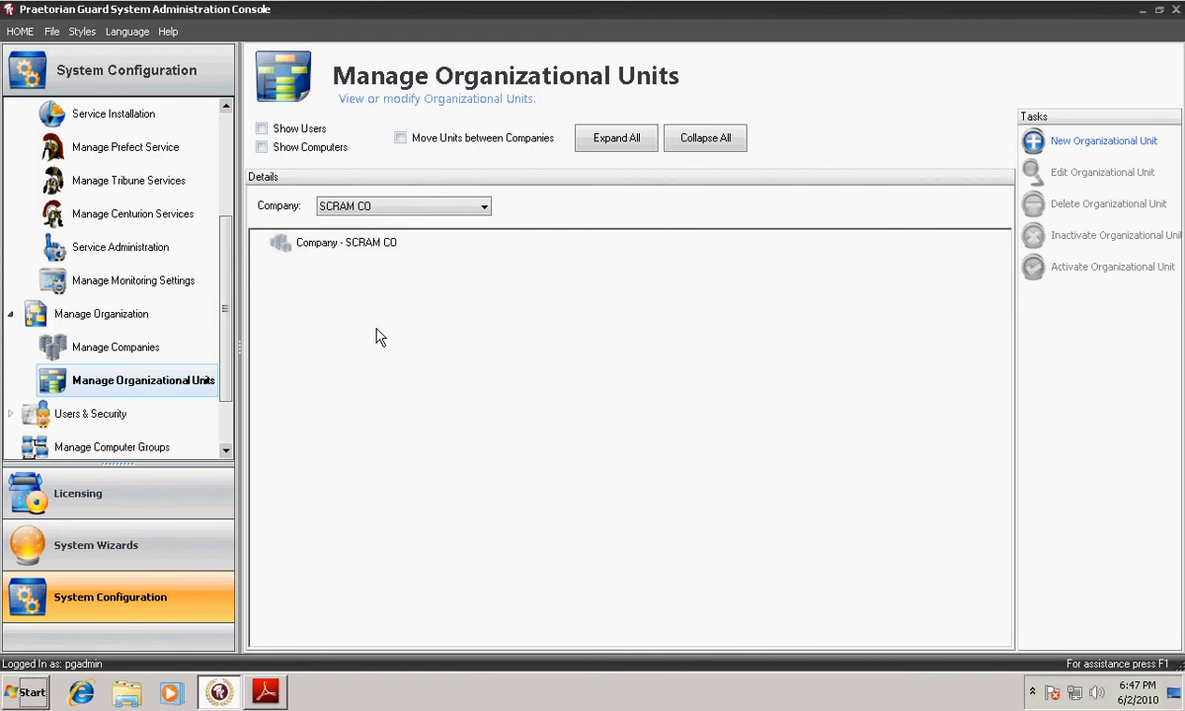
{"action": "left_click", "coordinate": [317, 251]}
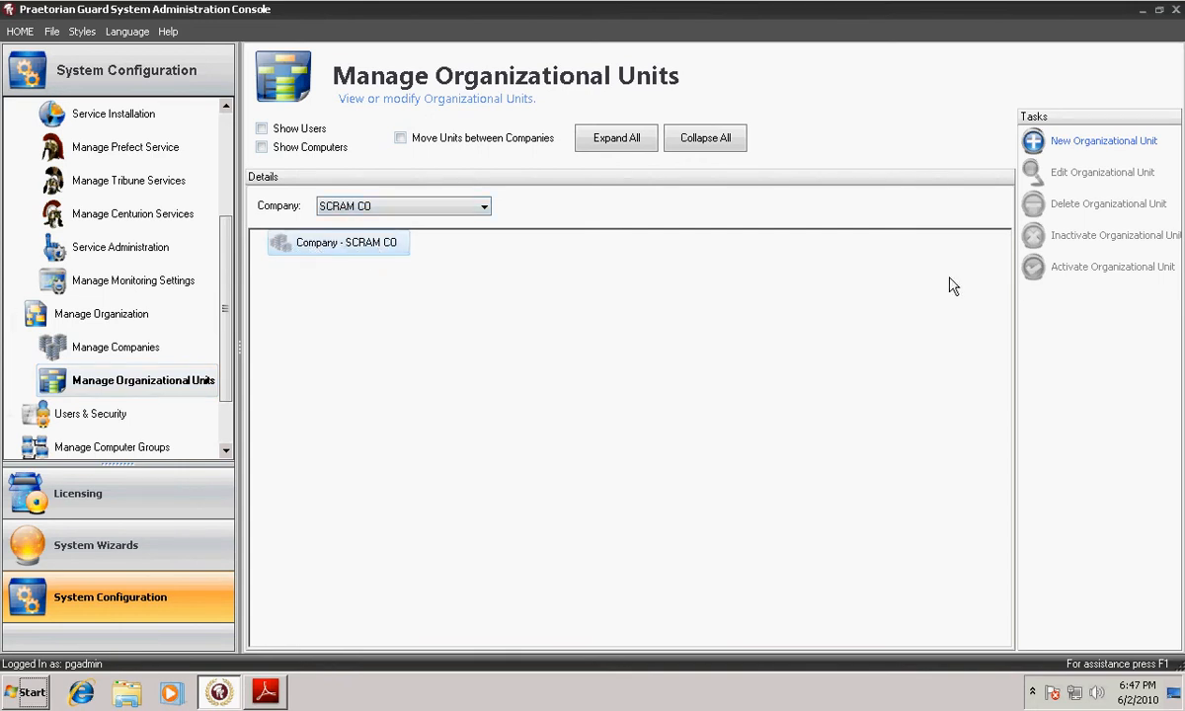
{"action": "left_click", "coordinate": [1103, 143]}
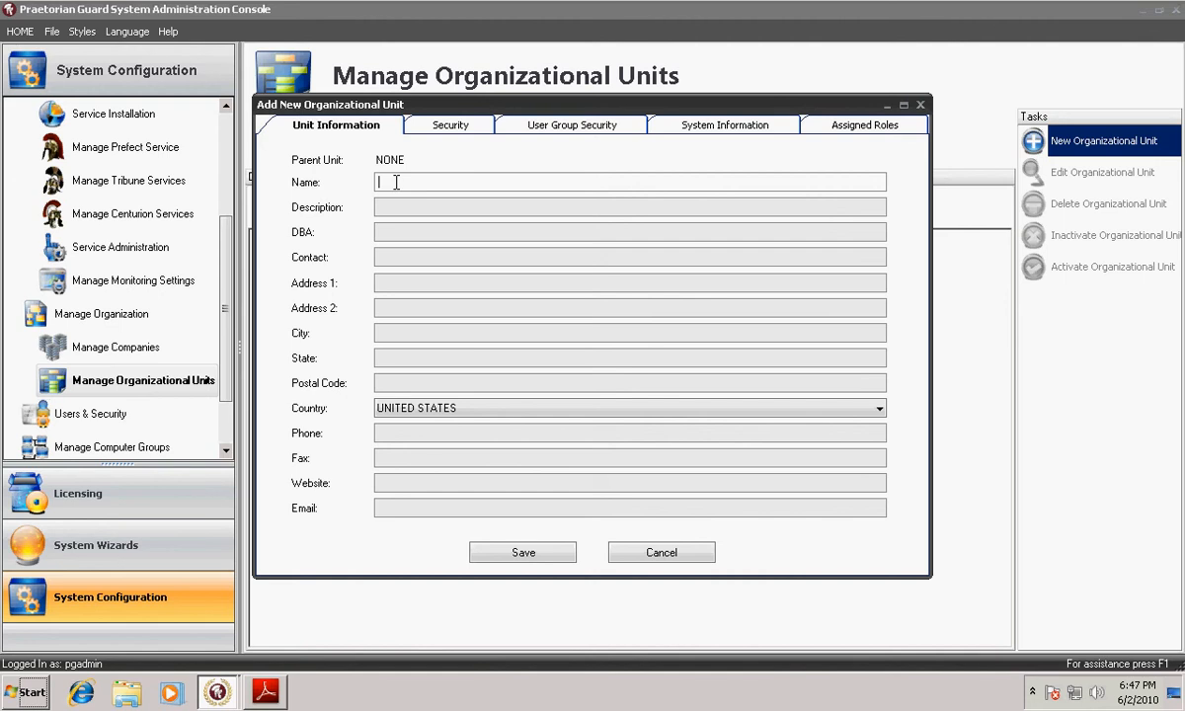
{"action": "type", "text": "zDefault New Items"}
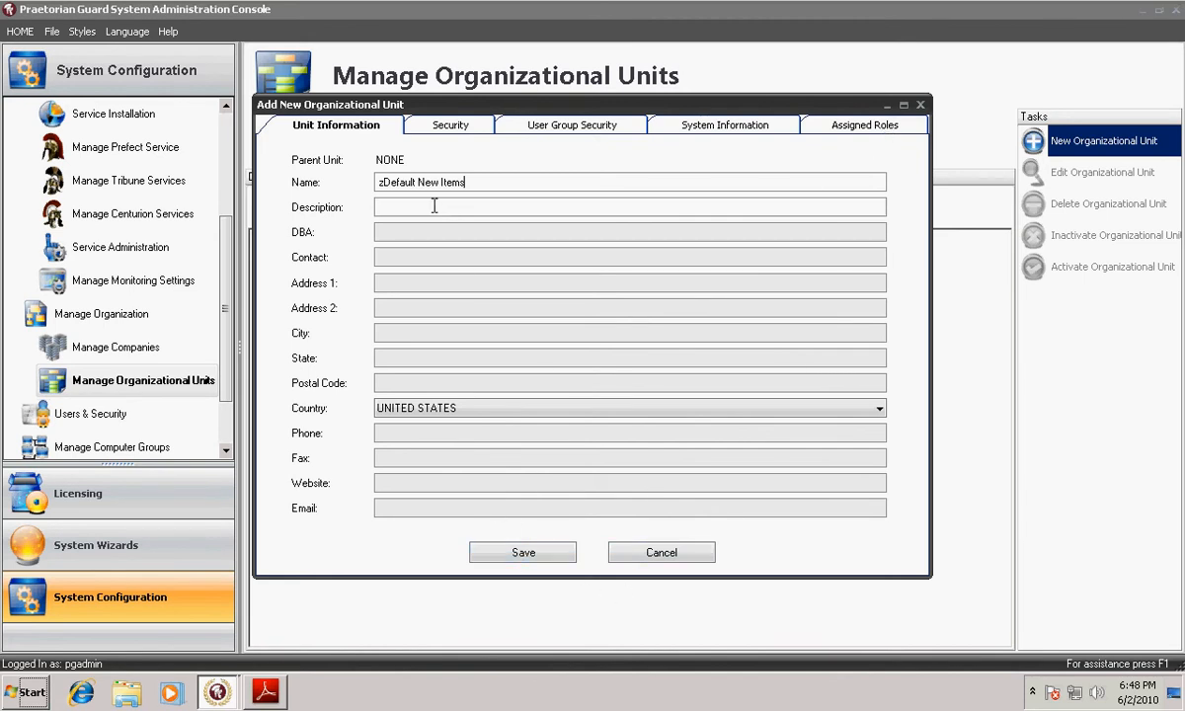
{"action": "left_click", "coordinate": [523, 554]}
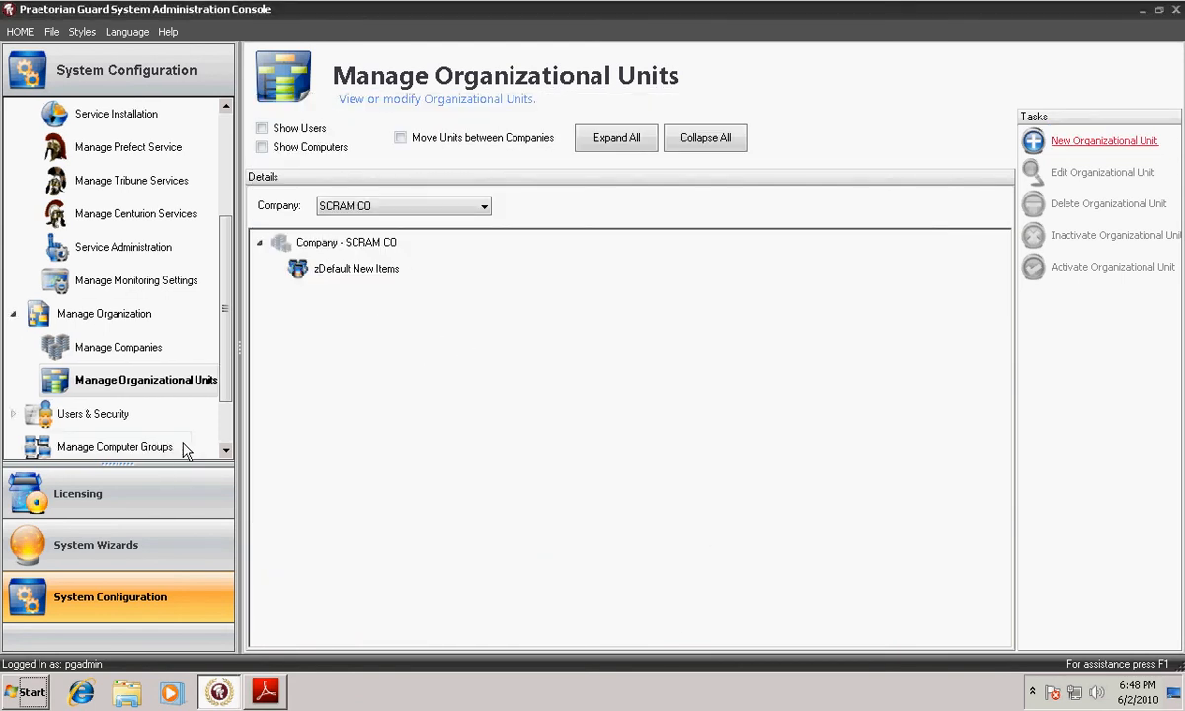
Step: Create and save a computer group named zNew Computers under the company SCRAM CO, without member computers
{"action": "left_click_drag", "start_coordinate": [225, 388], "coordinate": [229, 434]}
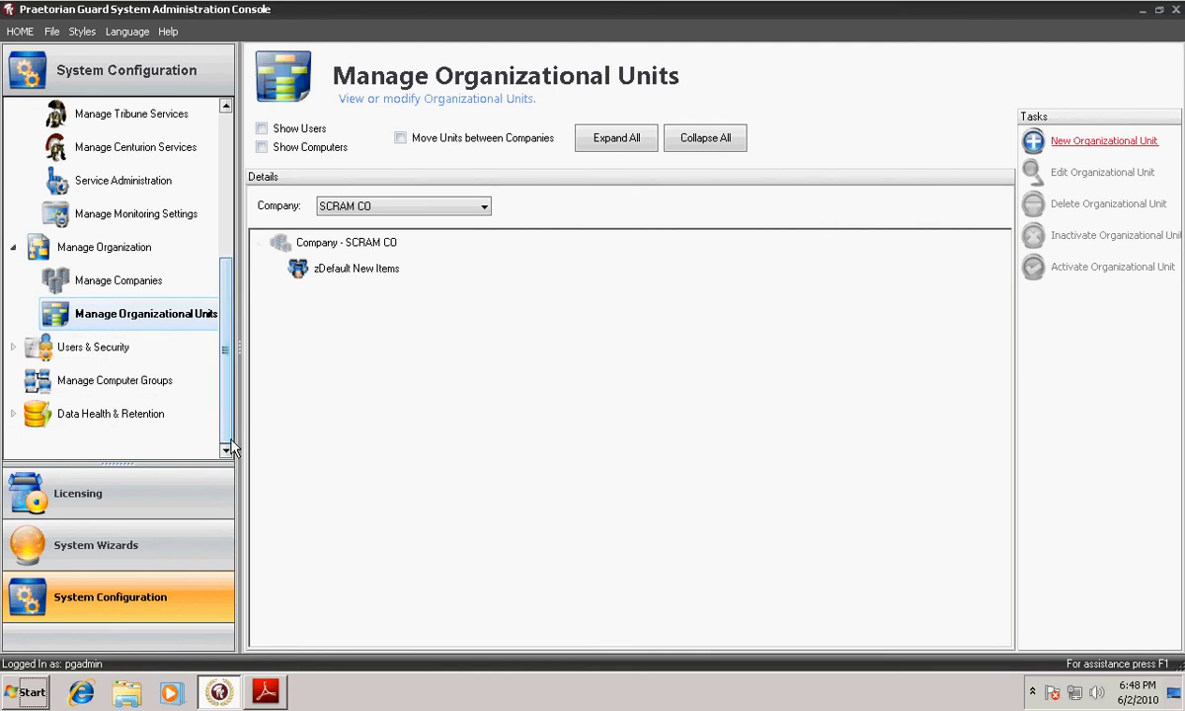
{"action": "left_click", "coordinate": [116, 383]}
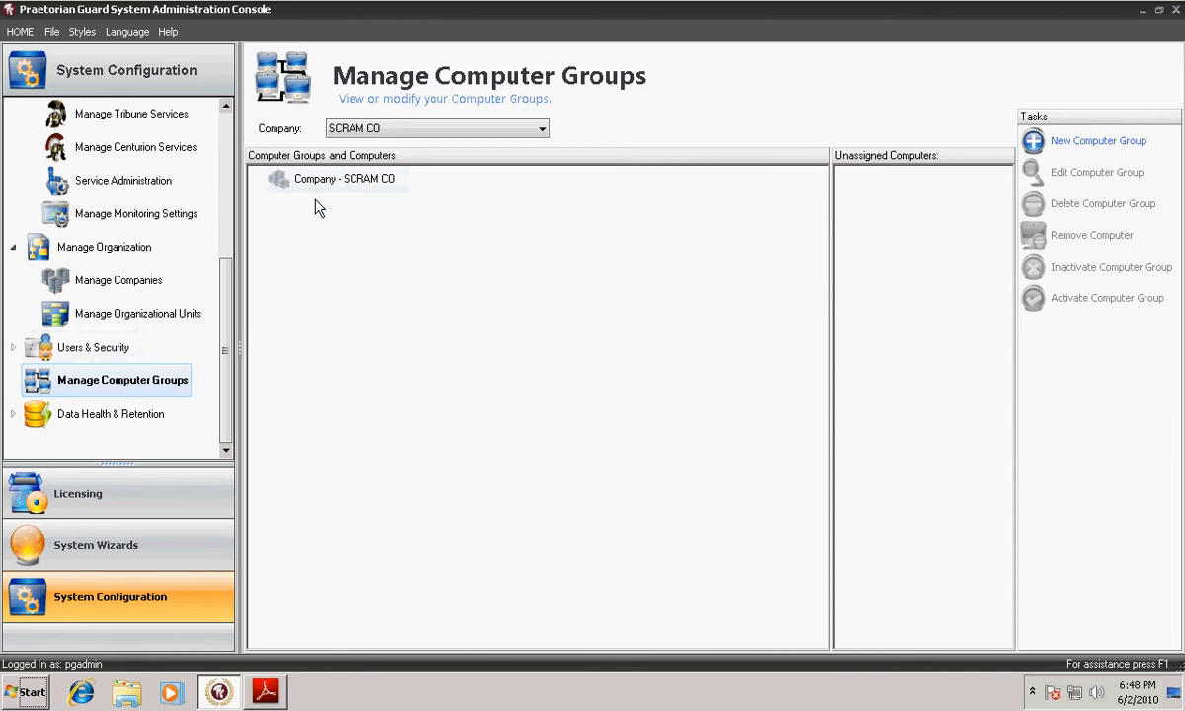
{"action": "left_click", "coordinate": [318, 175]}
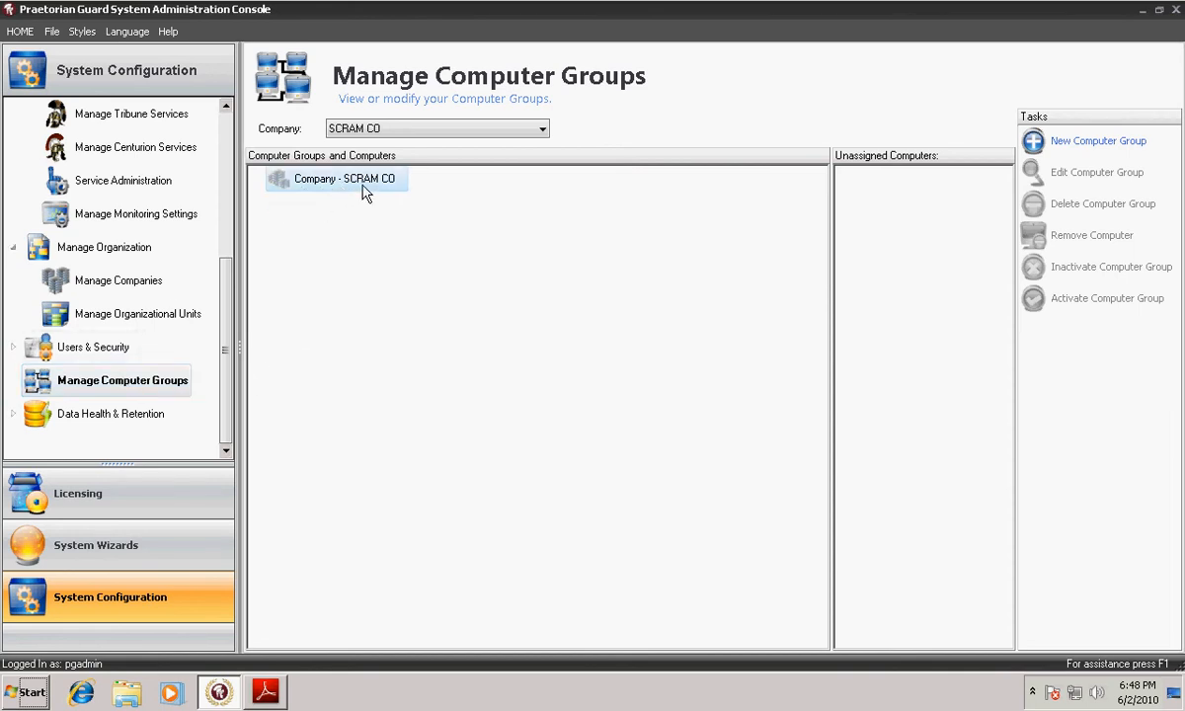
{"action": "left_click", "coordinate": [1086, 150]}
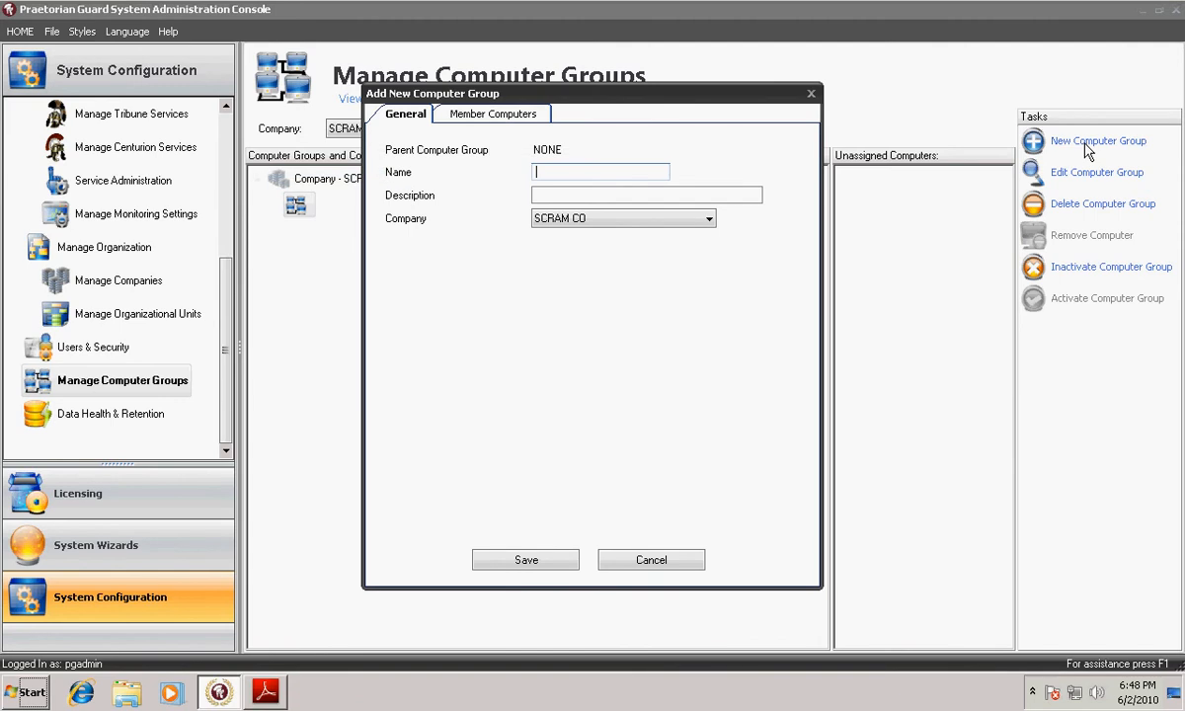
{"action": "type", "text": "zNew Computers"}
{"action": "left_click", "coordinate": [460, 111]}
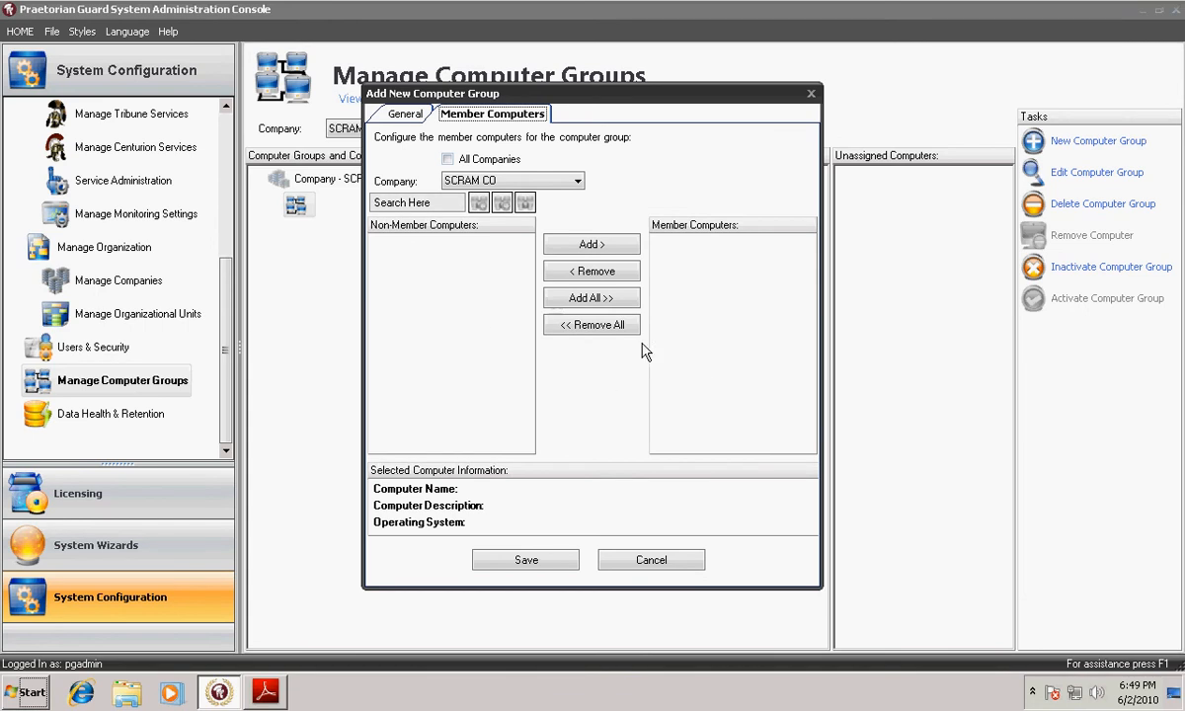
{"action": "left_click", "coordinate": [525, 564]}
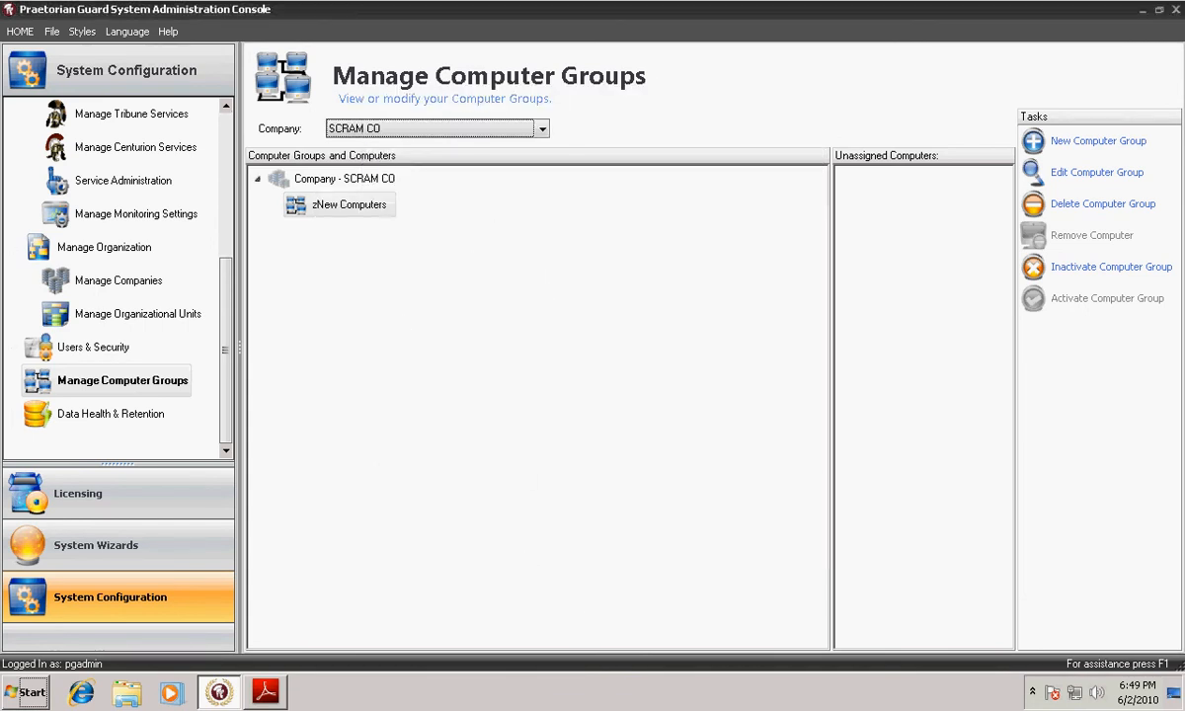
{"action": "left_click_drag", "start_coordinate": [225, 338], "coordinate": [237, 183]}
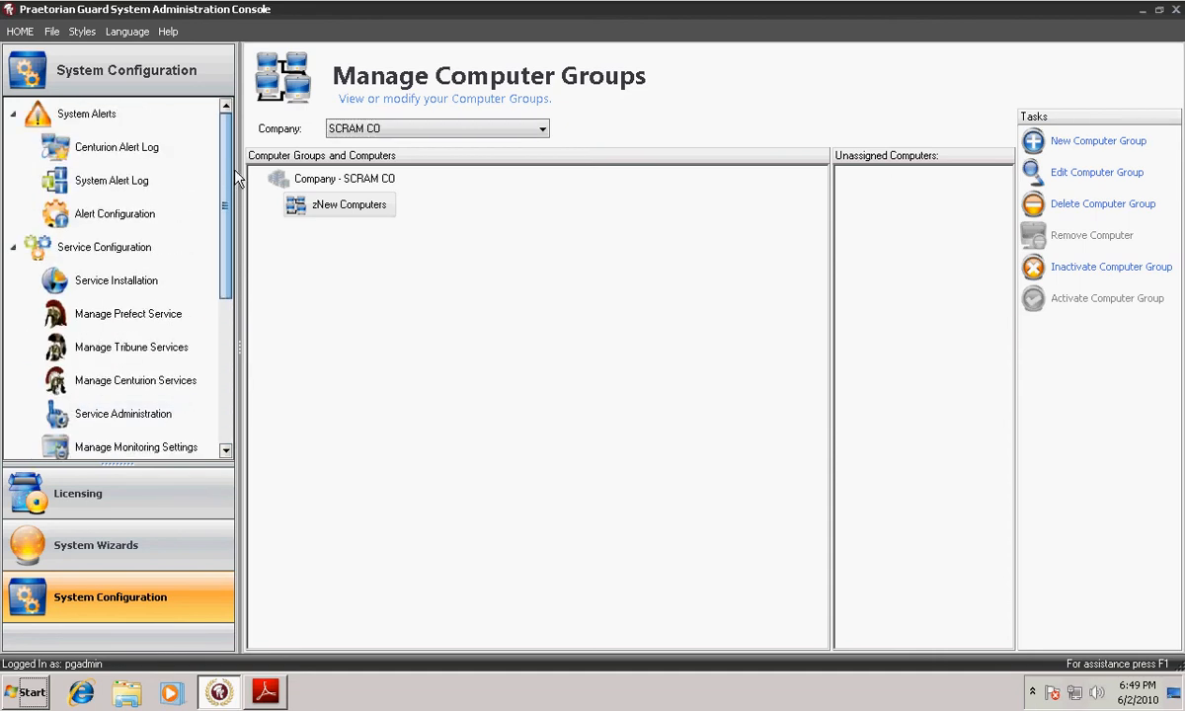
{"action": "left_click_drag", "start_coordinate": [237, 203], "coordinate": [237, 227]}
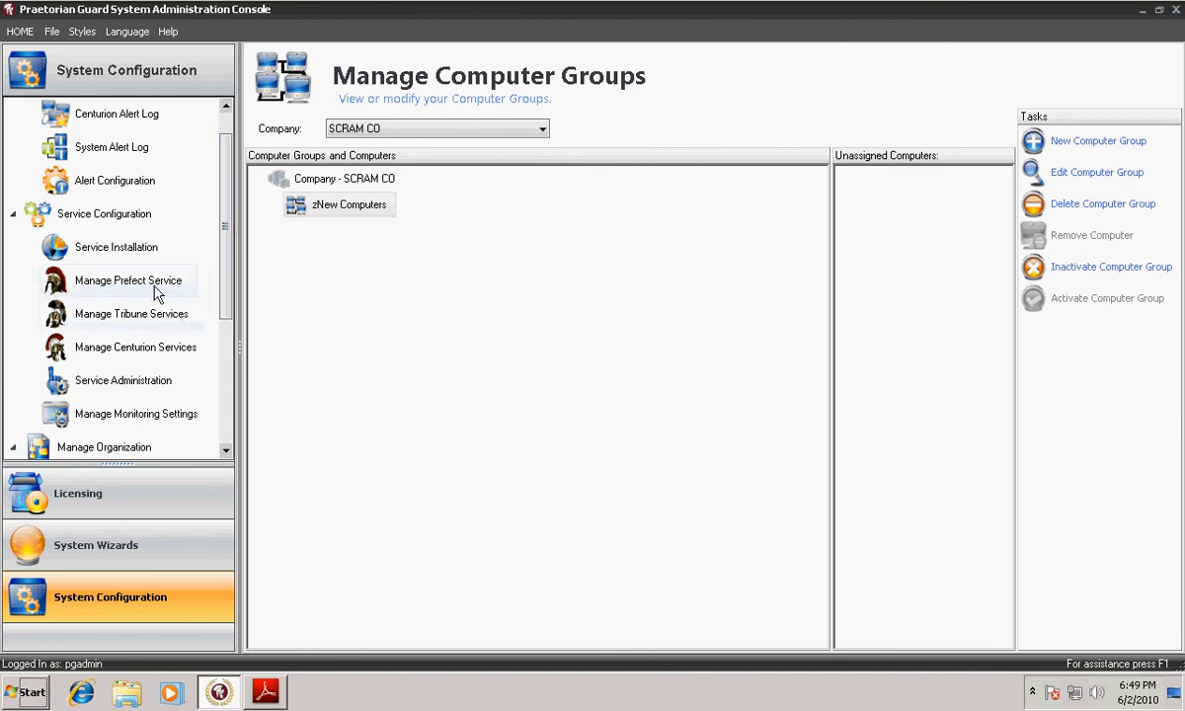
{"action": "left_click_drag", "start_coordinate": [225, 289], "coordinate": [225, 331]}
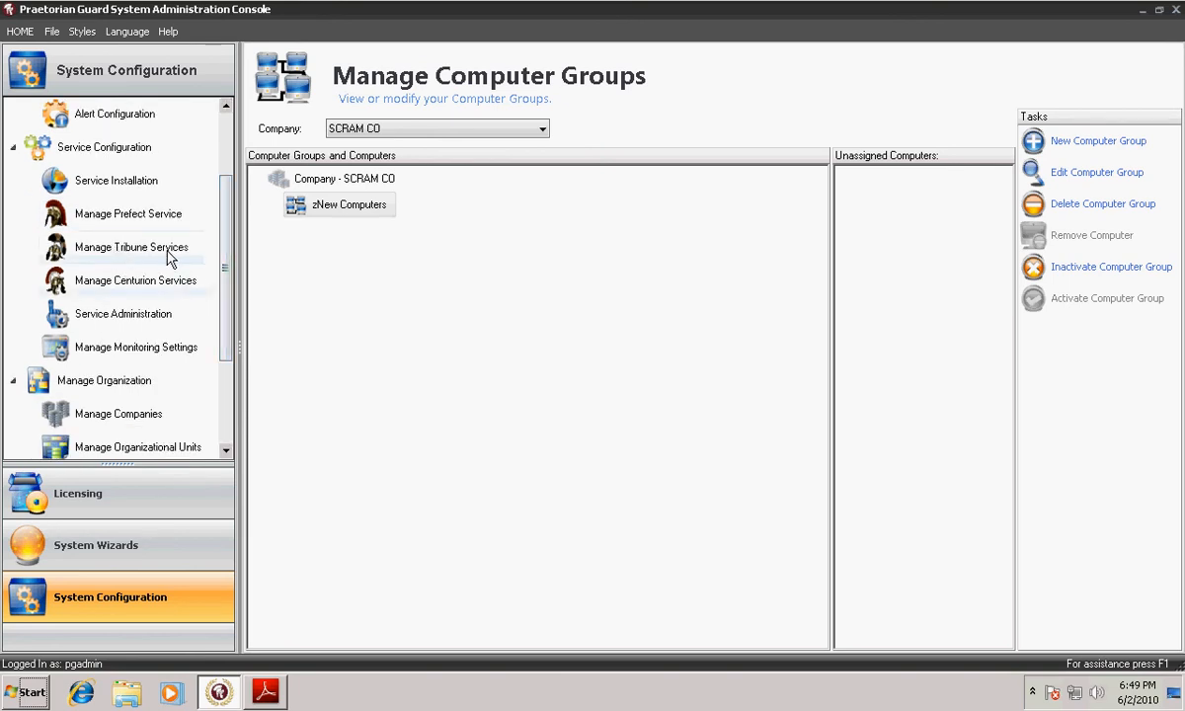
{"action": "left_click_drag", "start_coordinate": [223, 325], "coordinate": [233, 380]}
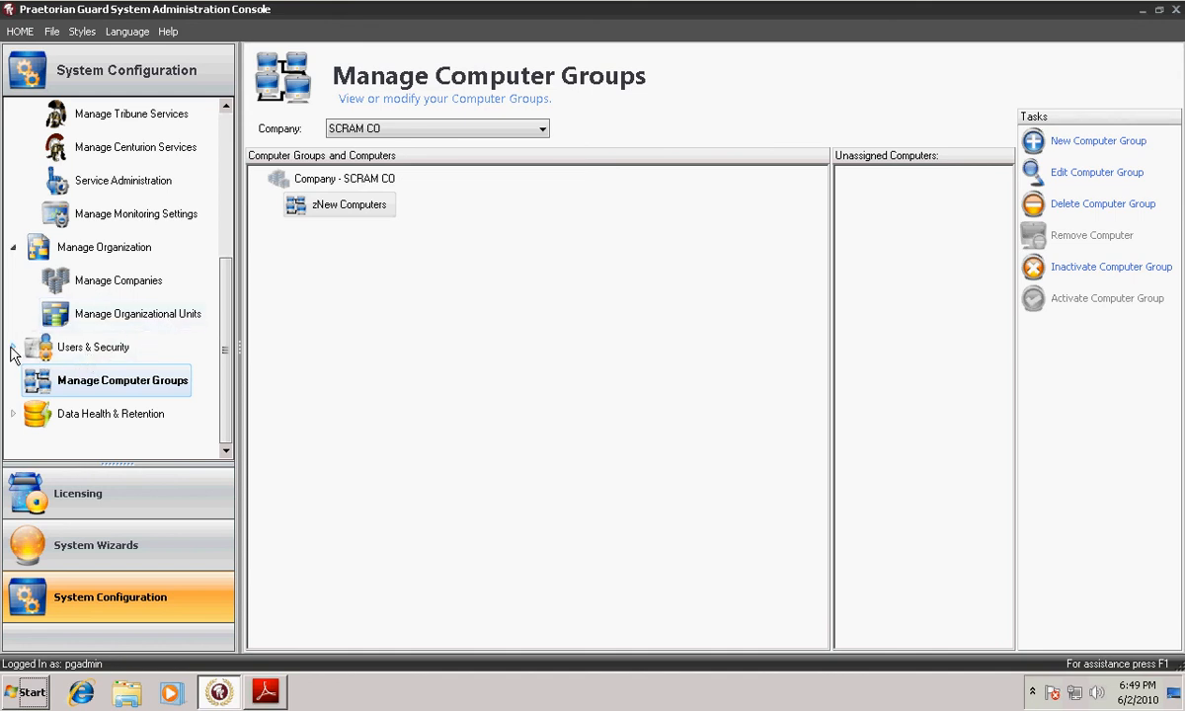
{"action": "left_click", "coordinate": [13, 349]}
{"action": "left_click", "coordinate": [13, 348]}
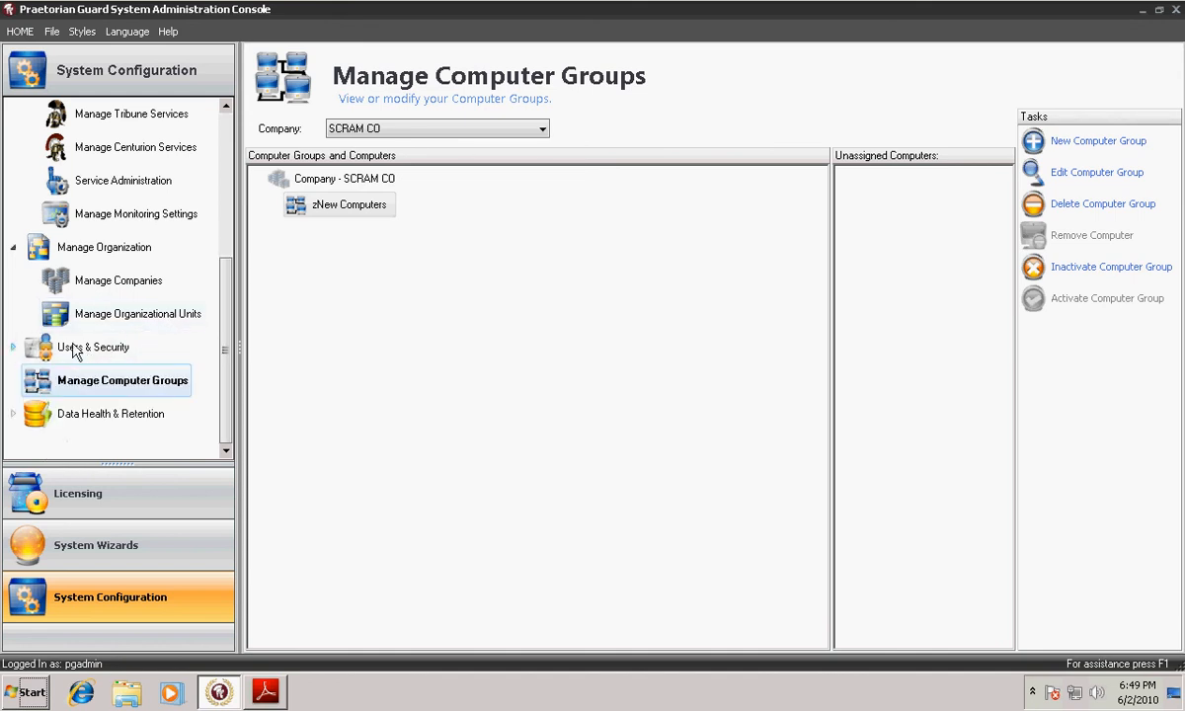